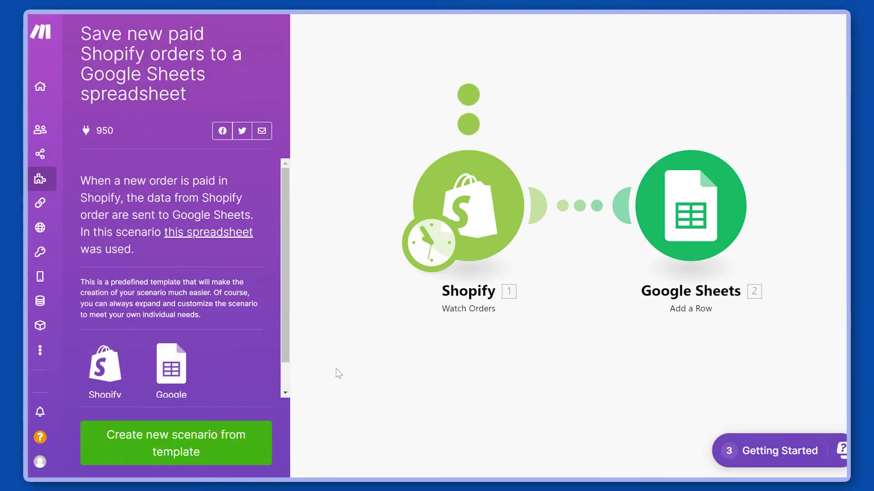
- Create a new scenario from the 'Save new paid Shopify orders to Google Sheets' template
{"action": "left_click", "coordinate": [194, 450]}
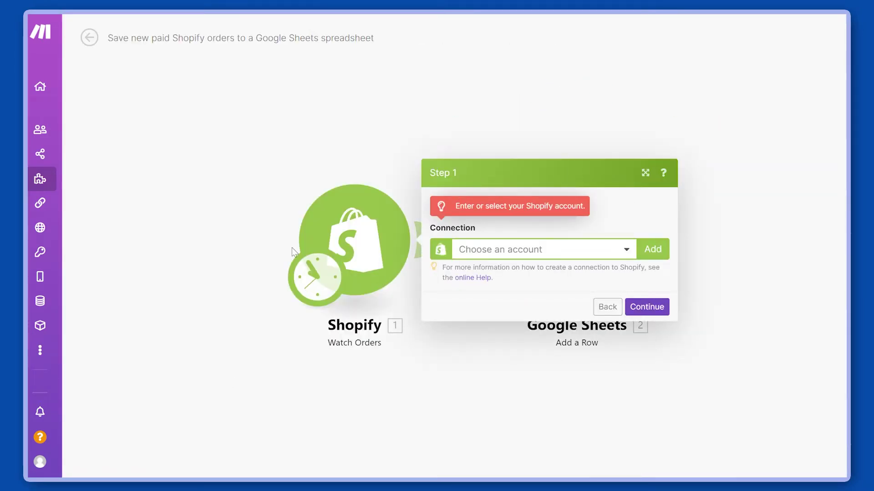
- Add a new Shopify connection named 'My Shopify connection BA', ready for the subdomain
{"action": "left_click", "coordinate": [658, 251]}
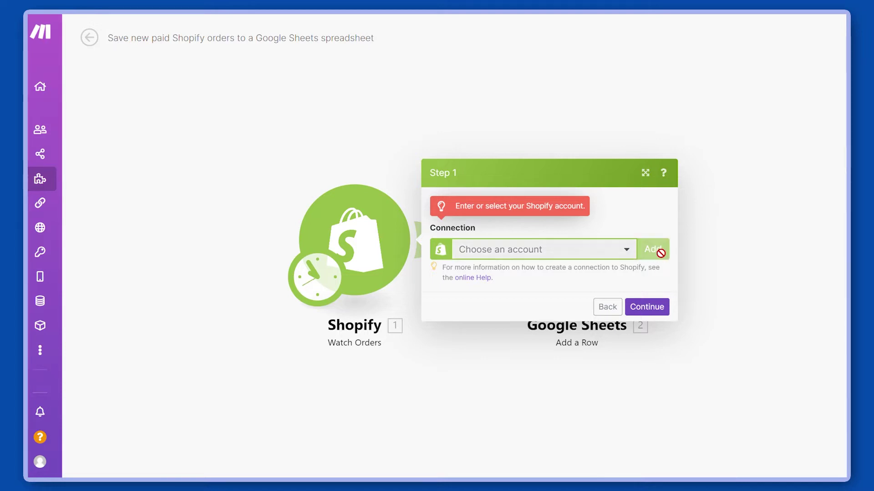
{"action": "left_click", "coordinate": [494, 182]}
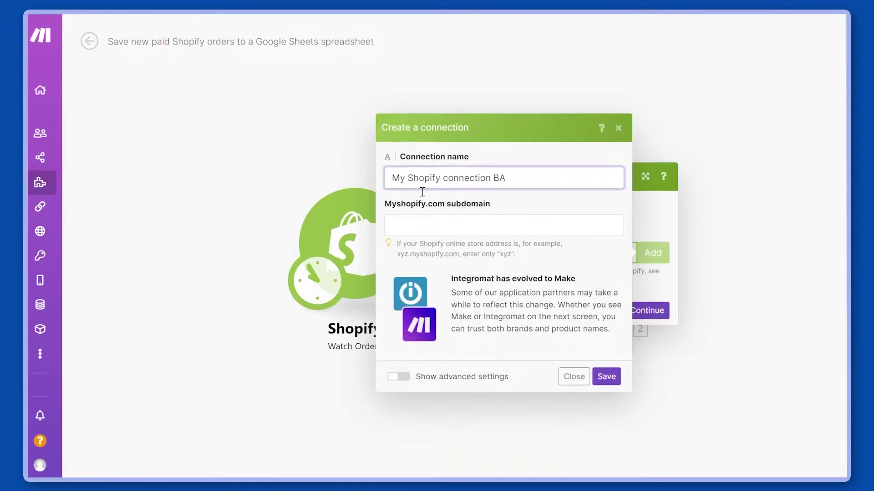
{"action": "left_click", "coordinate": [439, 243]}
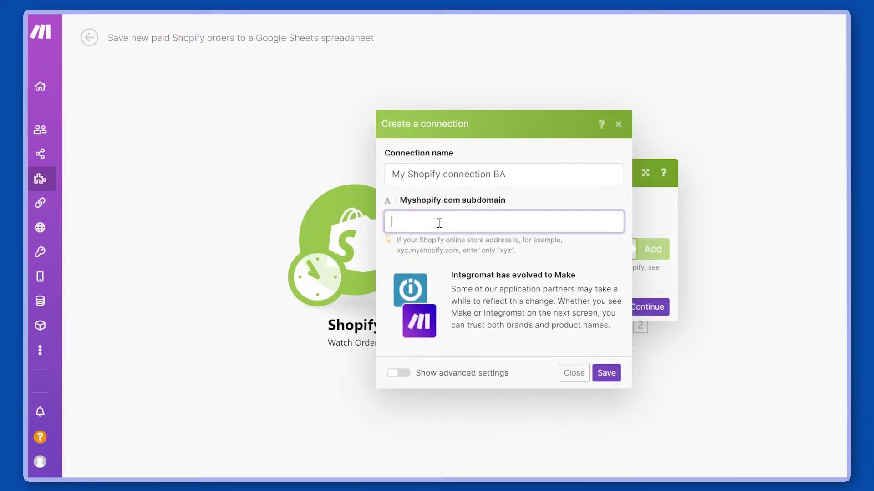
- Enter 'business-automated' as the Shopify subdomain and save the connection
{"action": "type", "text": "https://business-automated.myshopify.com/"}
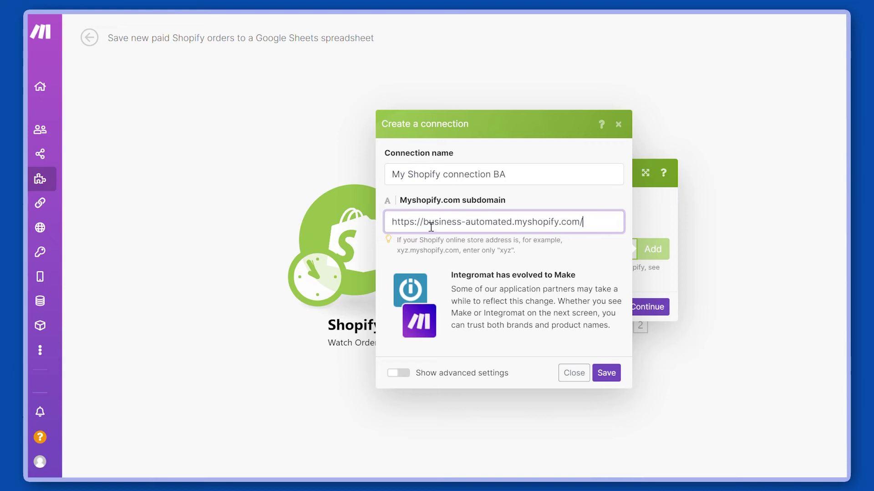
{"action": "left_click_drag", "start_coordinate": [423, 222], "coordinate": [379, 221]}
{"action": "key", "text": "BackSpace"}
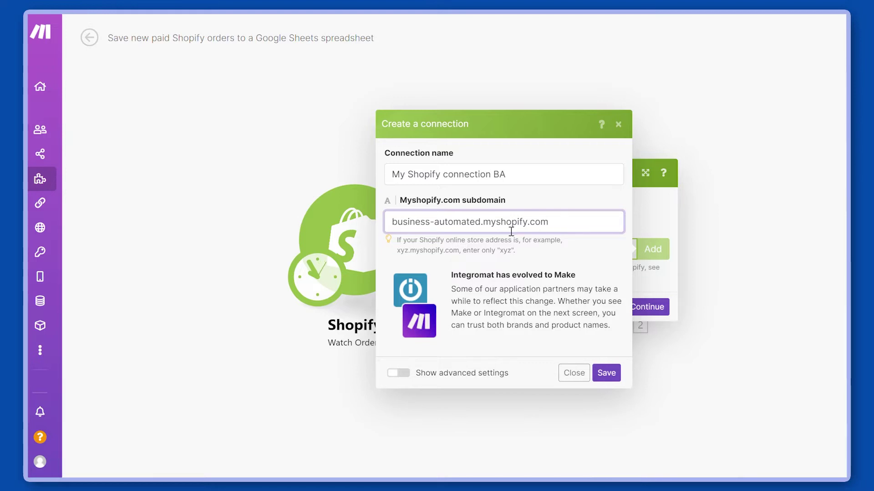
{"action": "left_click", "coordinate": [487, 223]}
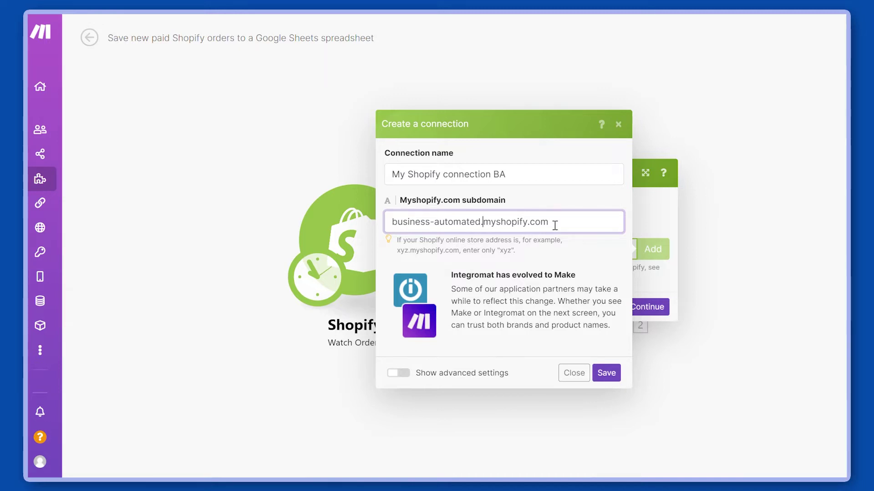
{"action": "left_click_drag", "start_coordinate": [494, 228], "coordinate": [675, 233]}
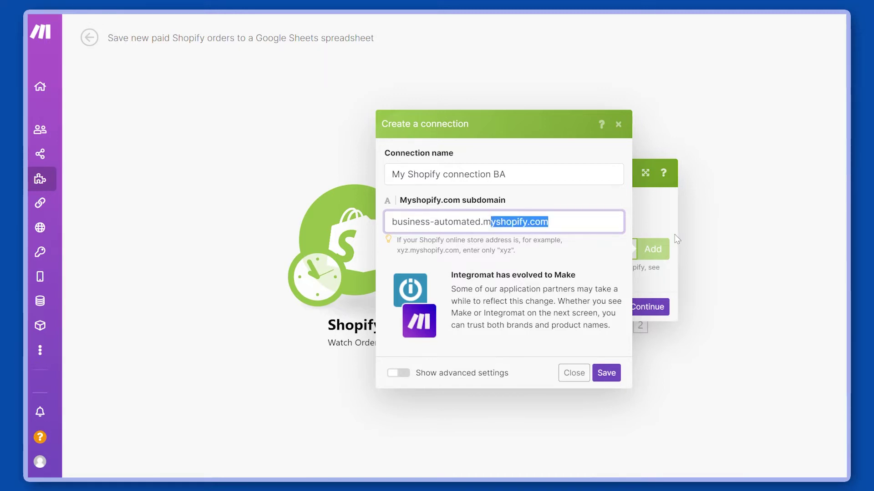
{"action": "key", "text": "BackSpace"}
{"action": "key", "text": "BackSpace"}
{"action": "key", "text": "BackSpace"}
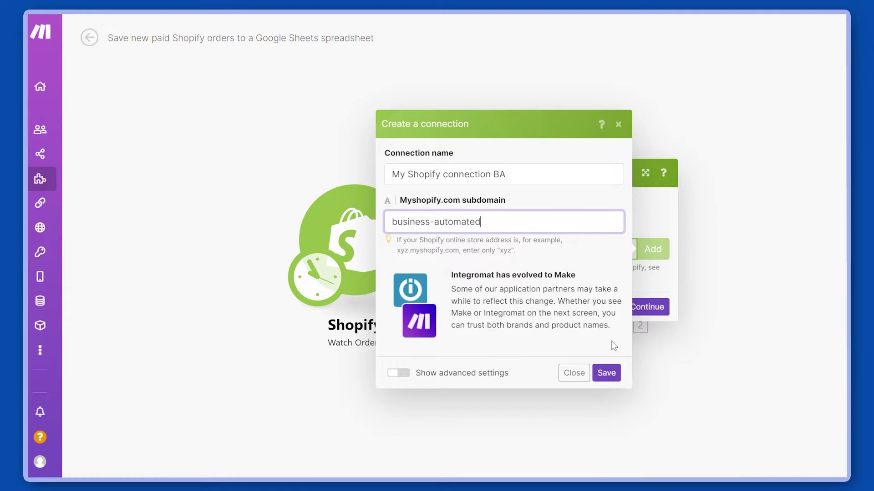
{"action": "left_click", "coordinate": [608, 373]}
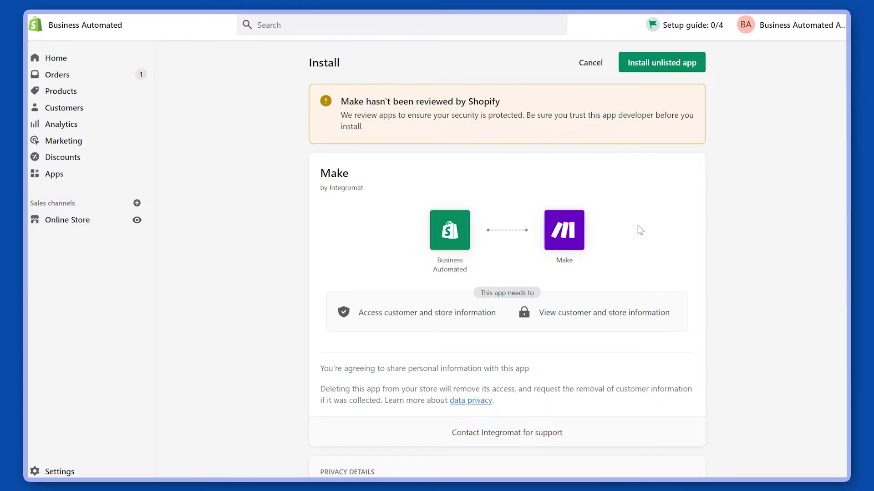
- Review the requested permissions and install the unlisted Make app on the Shopify store
{"action": "scroll", "coordinate": [380, 351], "scroll_direction": "down", "scroll_amount": 4}
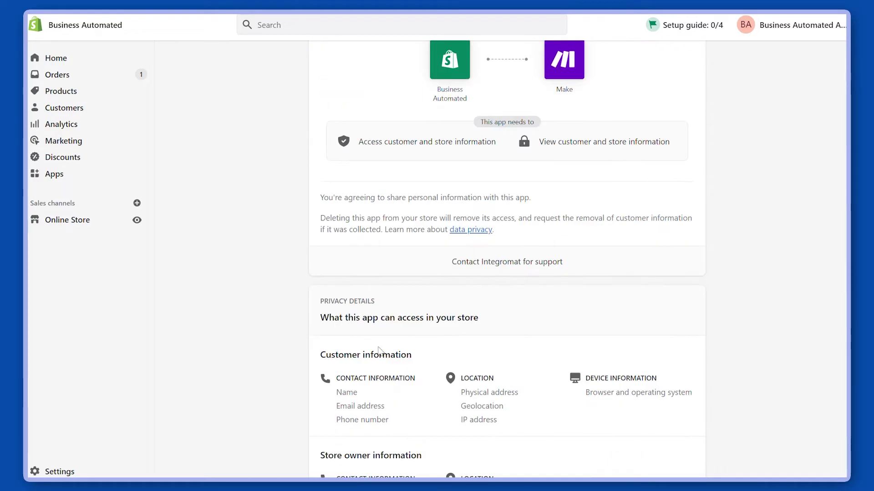
{"action": "scroll", "coordinate": [501, 319], "scroll_direction": "down", "scroll_amount": 4}
{"action": "scroll", "coordinate": [546, 273], "scroll_direction": "down", "scroll_amount": 4}
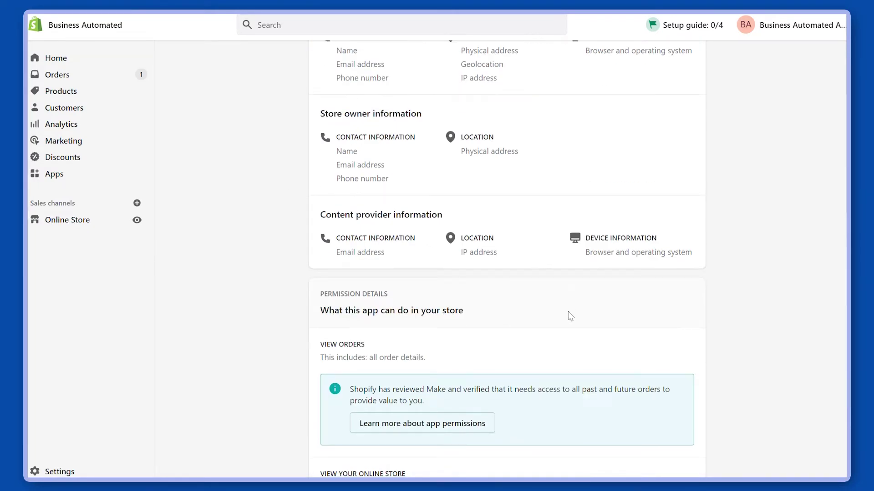
{"action": "scroll", "coordinate": [592, 282], "scroll_direction": "down", "scroll_amount": 2}
{"action": "scroll", "coordinate": [601, 300], "scroll_direction": "up", "scroll_amount": 12}
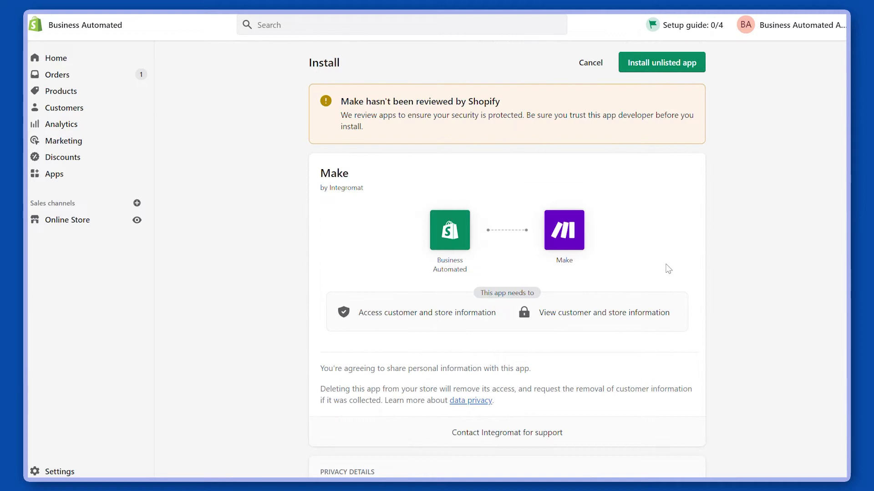
{"action": "left_click", "coordinate": [662, 66]}
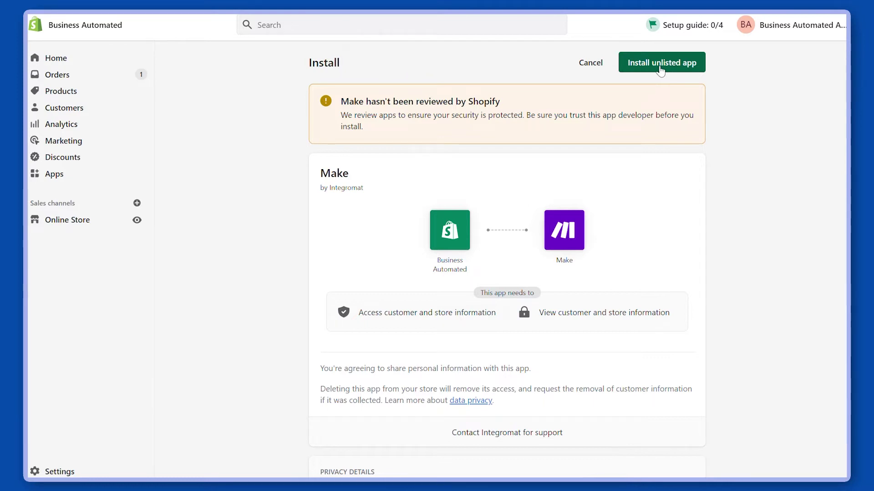
{"action": "left_click", "coordinate": [660, 68]}
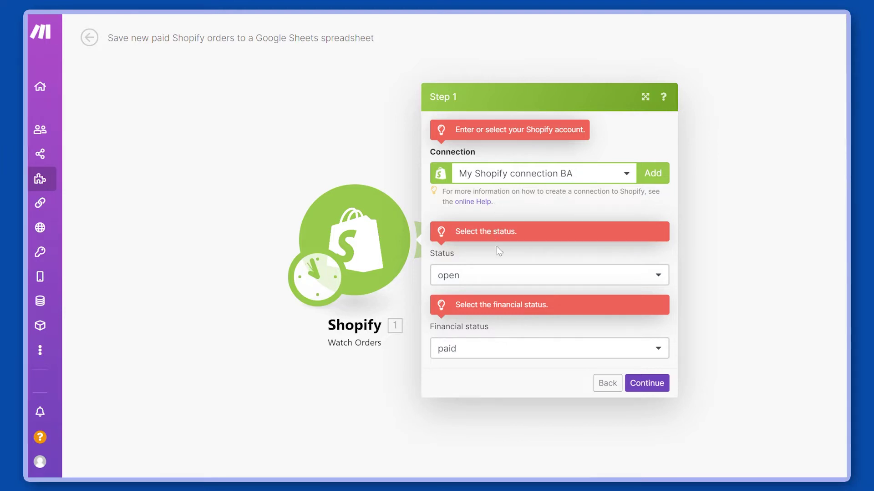
- Set the Shopify trigger to watch orders with status 'open' and financial status 'paid'
{"action": "left_click", "coordinate": [505, 279]}
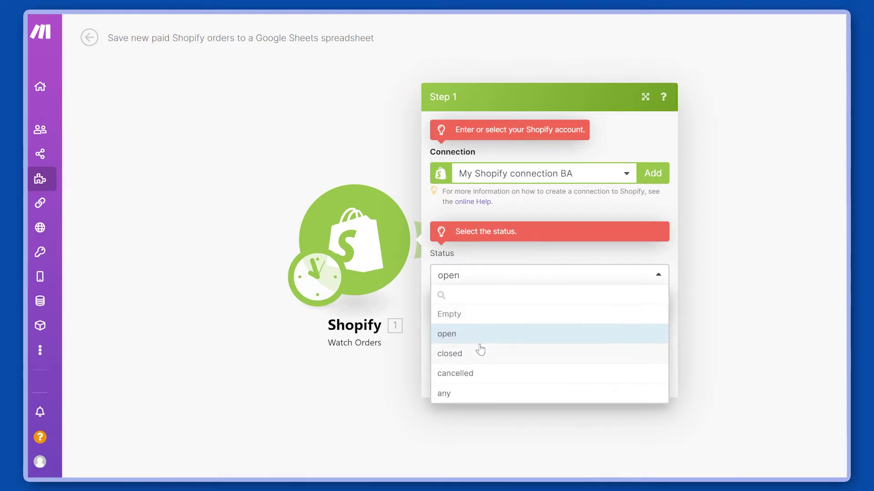
{"action": "left_click", "coordinate": [466, 340]}
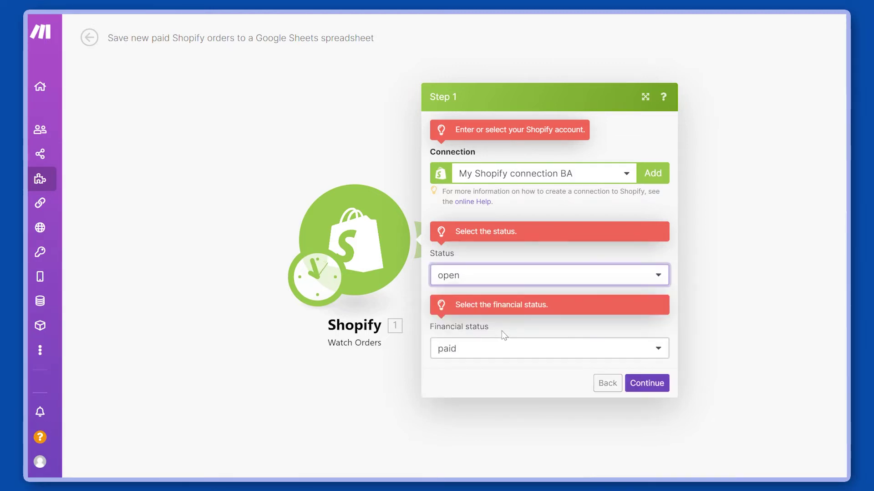
{"action": "left_click", "coordinate": [493, 350]}
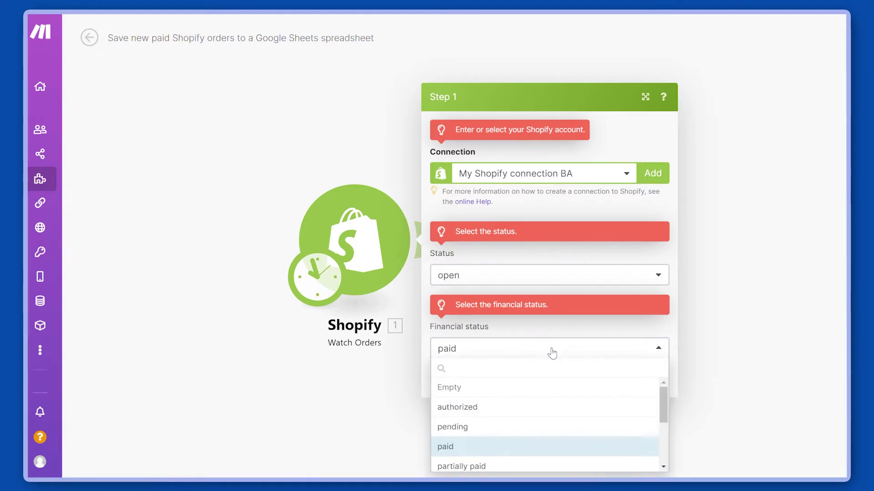
{"action": "scroll", "coordinate": [556, 400], "scroll_direction": "down", "scroll_amount": 3}
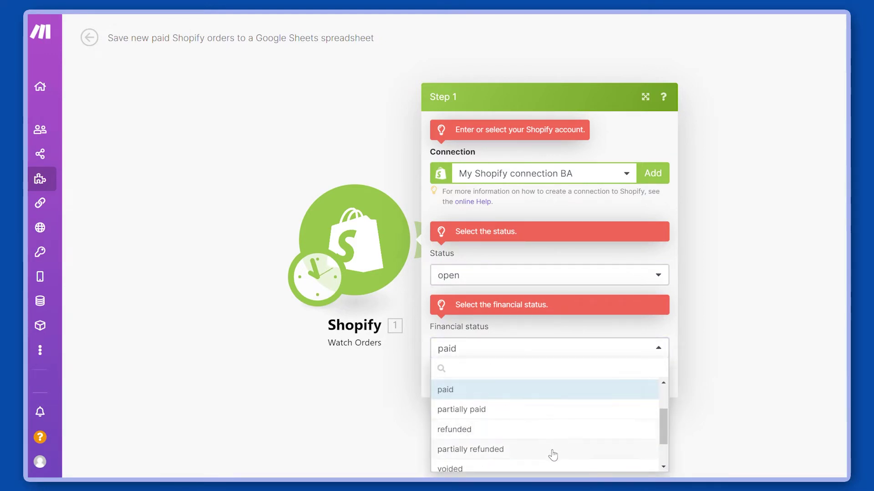
{"action": "scroll", "coordinate": [553, 454], "scroll_direction": "down", "scroll_amount": 2}
{"action": "scroll", "coordinate": [533, 424], "scroll_direction": "up", "scroll_amount": 3}
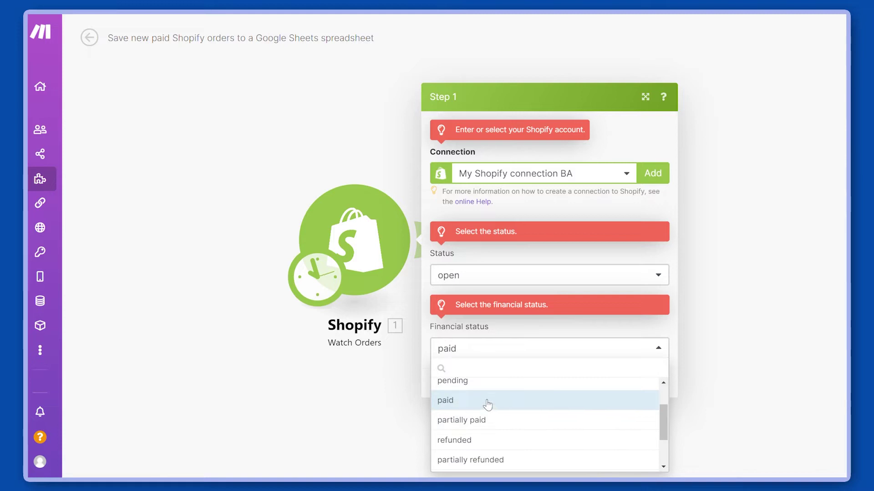
{"action": "scroll", "coordinate": [482, 404], "scroll_direction": "up", "scroll_amount": 2}
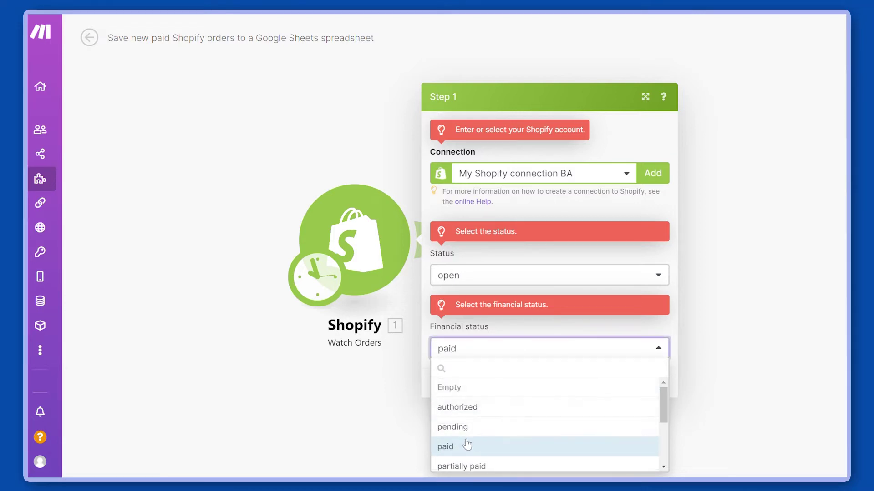
{"action": "scroll", "coordinate": [524, 441], "scroll_direction": "down", "scroll_amount": 3}
{"action": "scroll", "coordinate": [541, 437], "scroll_direction": "down", "scroll_amount": 2}
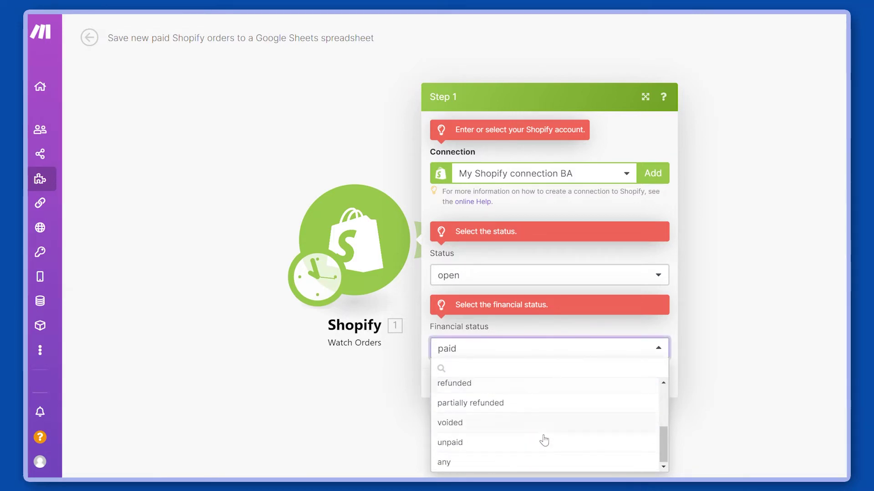
{"action": "scroll", "coordinate": [544, 441], "scroll_direction": "up", "scroll_amount": 3}
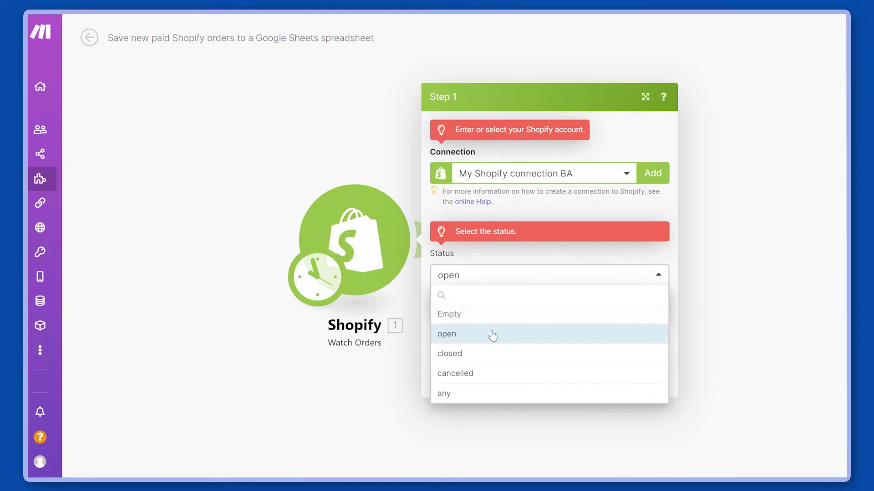
{"action": "left_click", "coordinate": [492, 333]}
{"action": "left_click", "coordinate": [655, 384]}
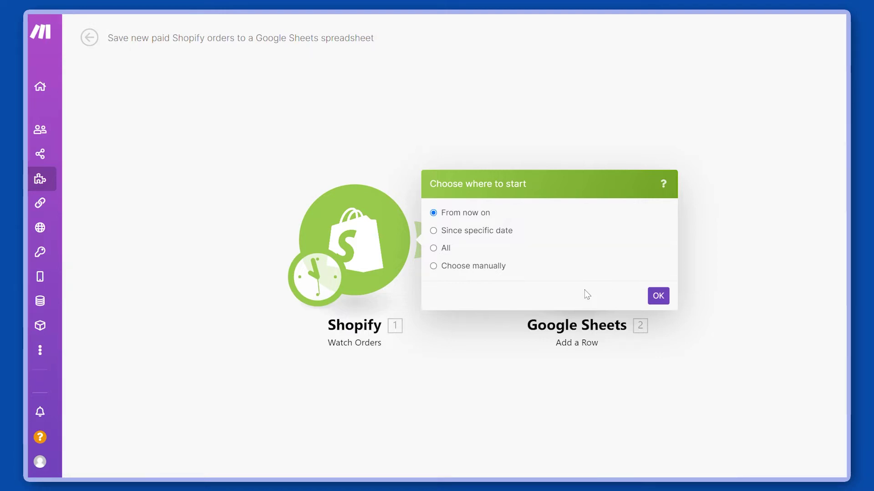
- Choose 'All' as the trigger's starting point so every existing order is processed
{"action": "left_click", "coordinate": [450, 230]}
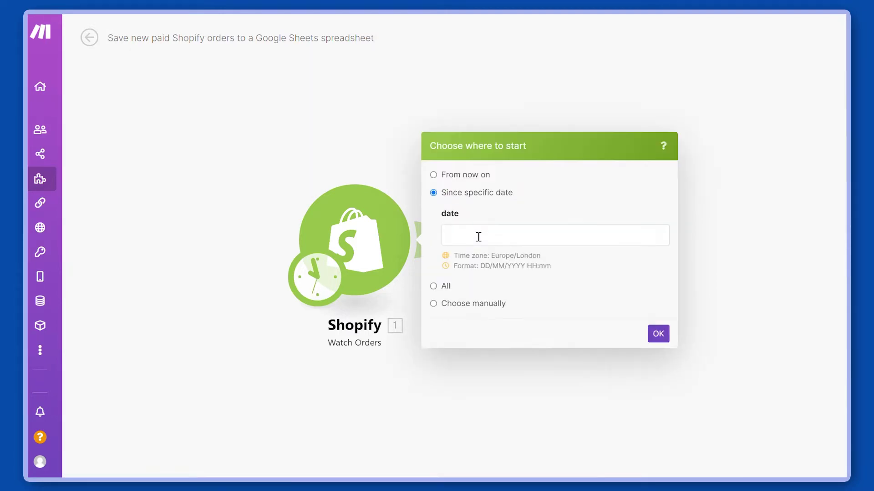
{"action": "left_click", "coordinate": [513, 241]}
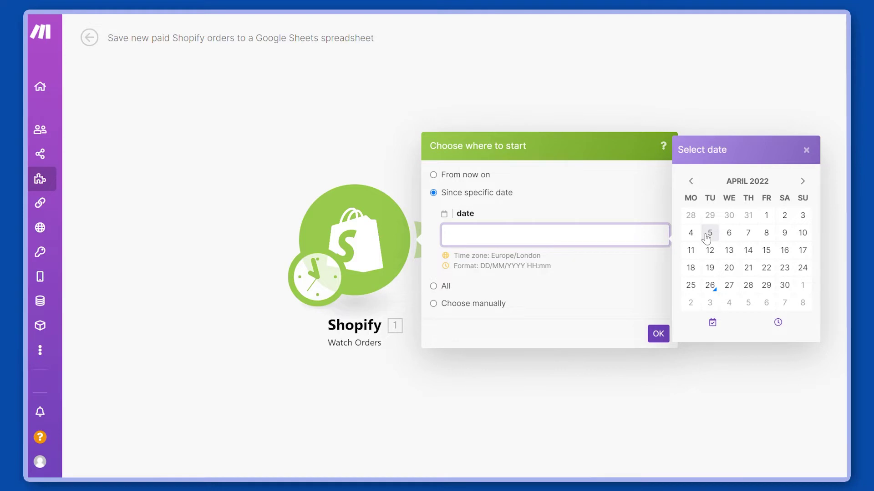
{"action": "left_click", "coordinate": [433, 286]}
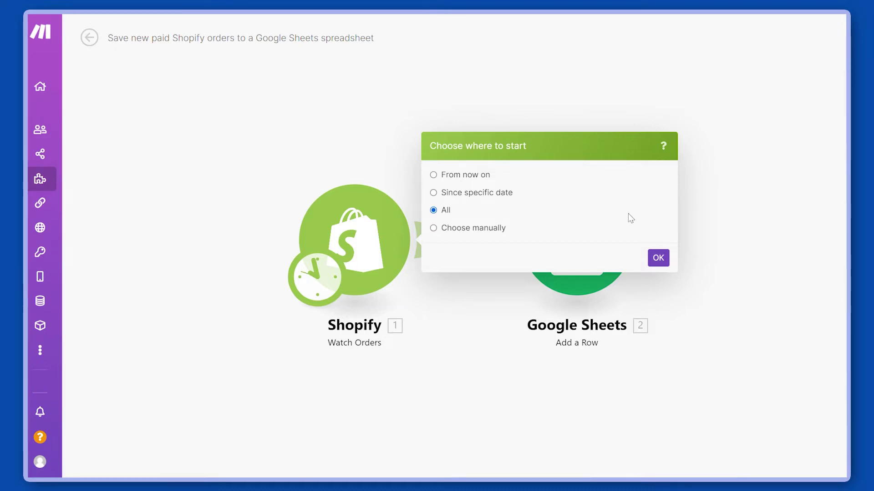
{"action": "left_click", "coordinate": [660, 262]}
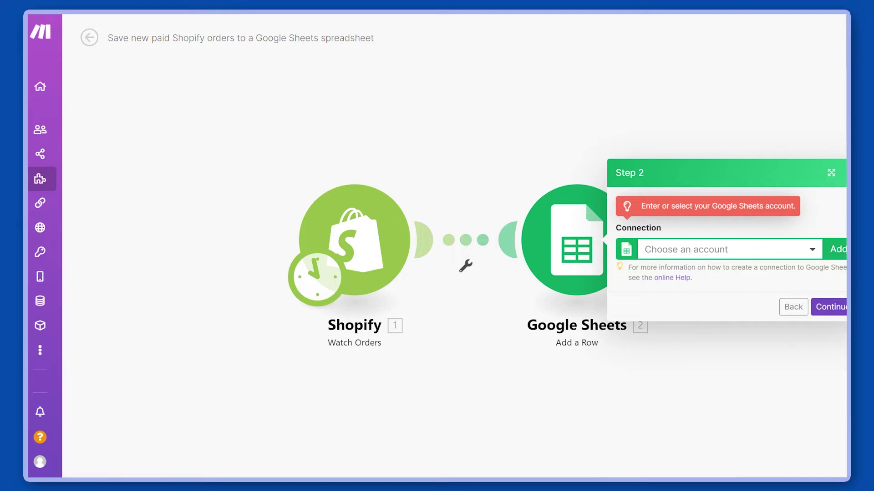
- Create and save a Google Sheets connection named 'My Google connection'
{"action": "left_click", "coordinate": [832, 249]}
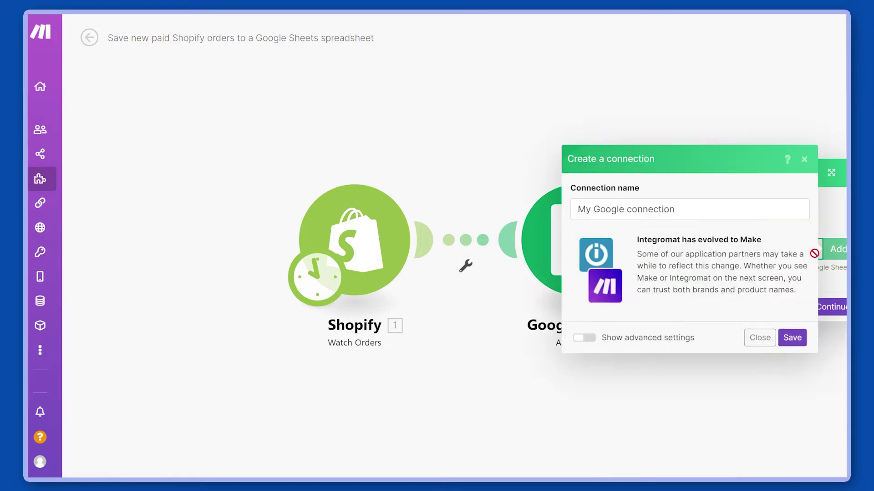
{"action": "left_click", "coordinate": [795, 340]}
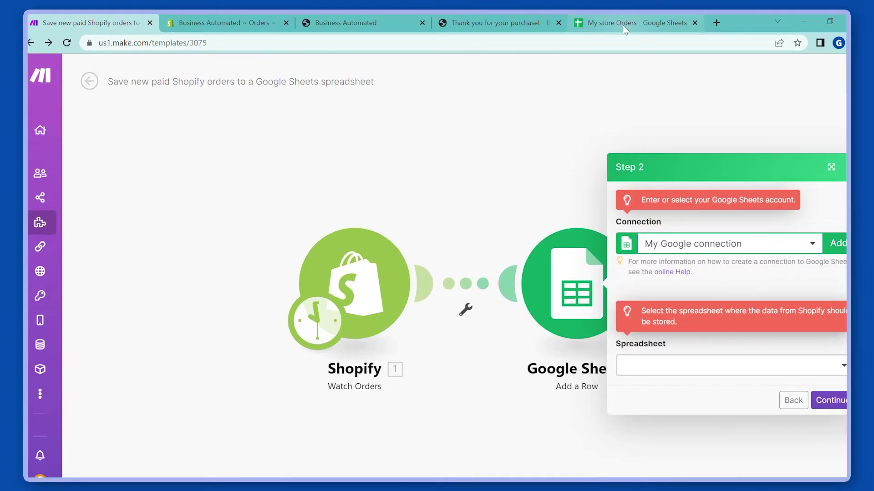
- Inspect the My store Orders header row A1:J1, from Order Id through Items details
{"action": "left_click", "coordinate": [622, 26]}
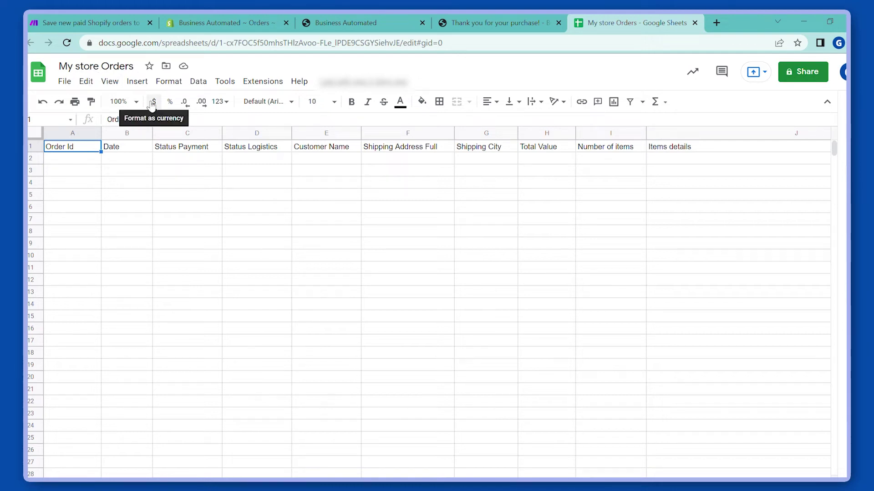
{"action": "left_click", "coordinate": [80, 68]}
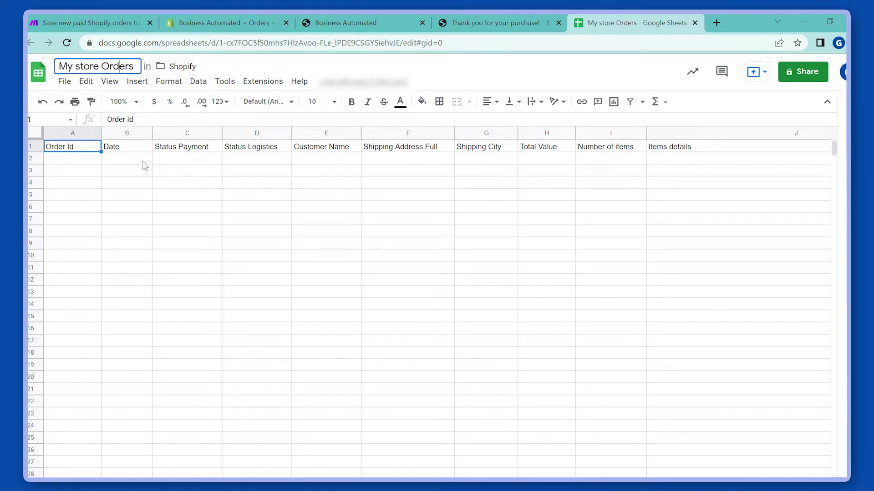
{"action": "left_click_drag", "start_coordinate": [140, 153], "coordinate": [663, 157]}
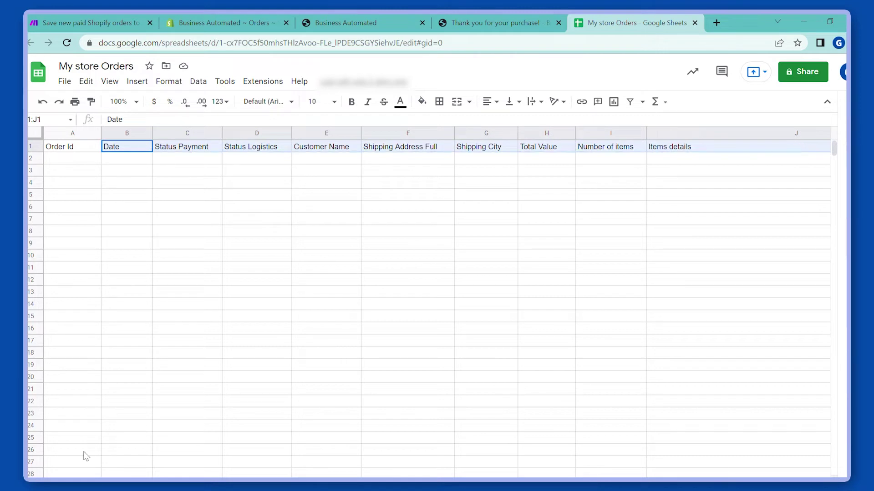
{"action": "left_click", "coordinate": [83, 161]}
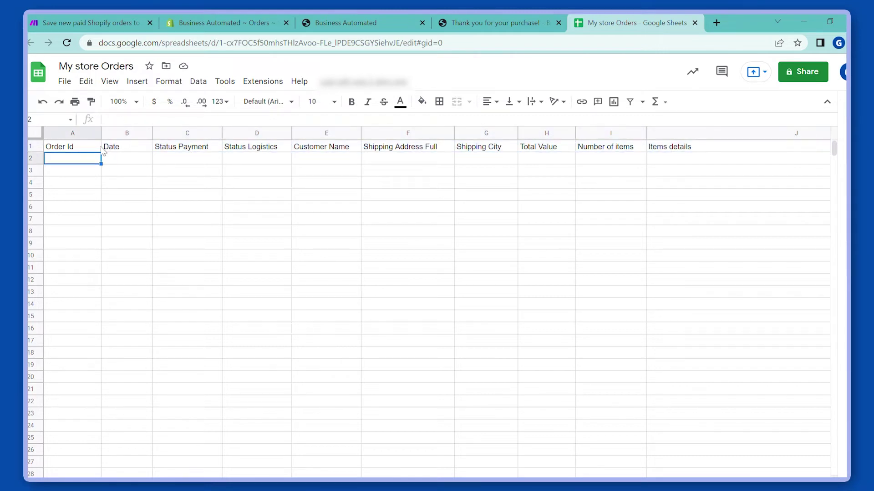
{"action": "left_click", "coordinate": [100, 146]}
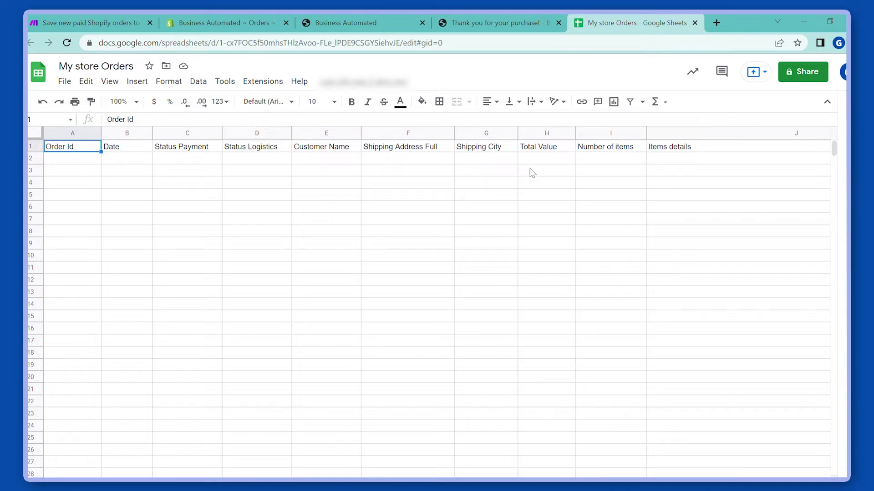
{"action": "left_click", "coordinate": [667, 151]}
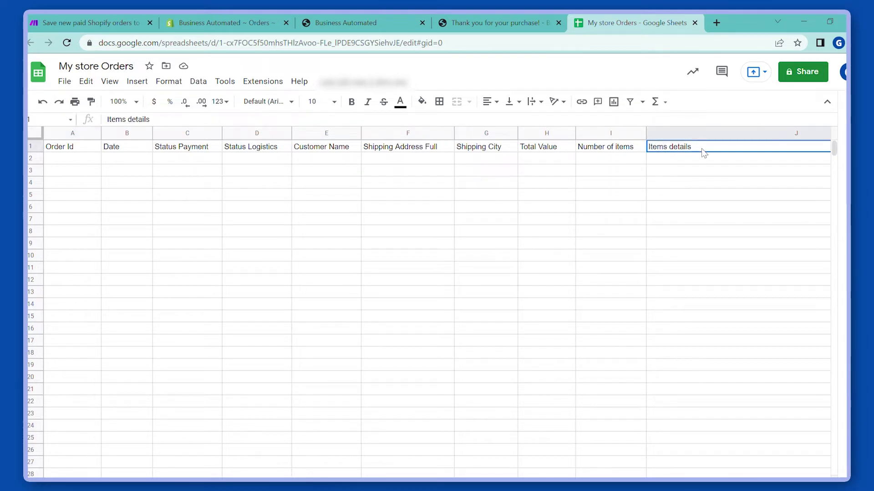
{"action": "key", "text": "Right"}
{"action": "key", "text": "Left"}
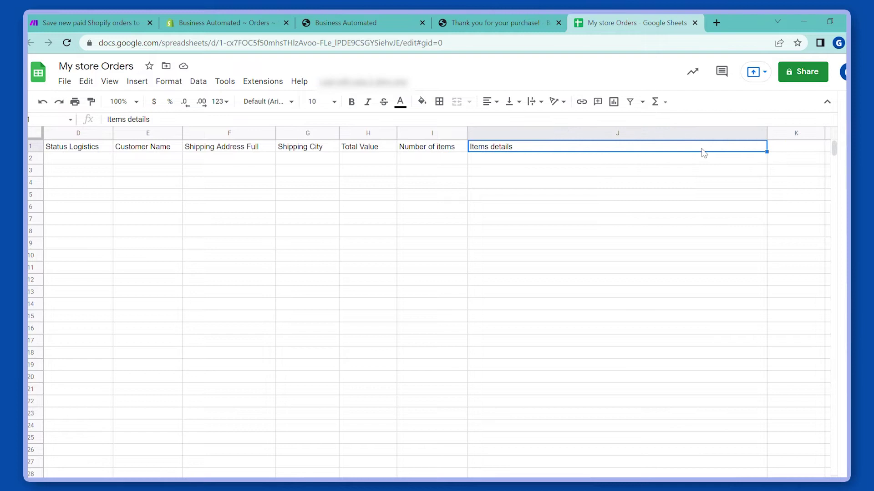
{"action": "key", "text": "Down"}
{"action": "key", "text": "Left"}
{"action": "key", "text": "Left"}
{"action": "key", "text": "Left"}
{"action": "key", "text": "Left"}
{"action": "key", "text": "Left"}
{"action": "key", "text": "Left"}
{"action": "key", "text": "Left"}
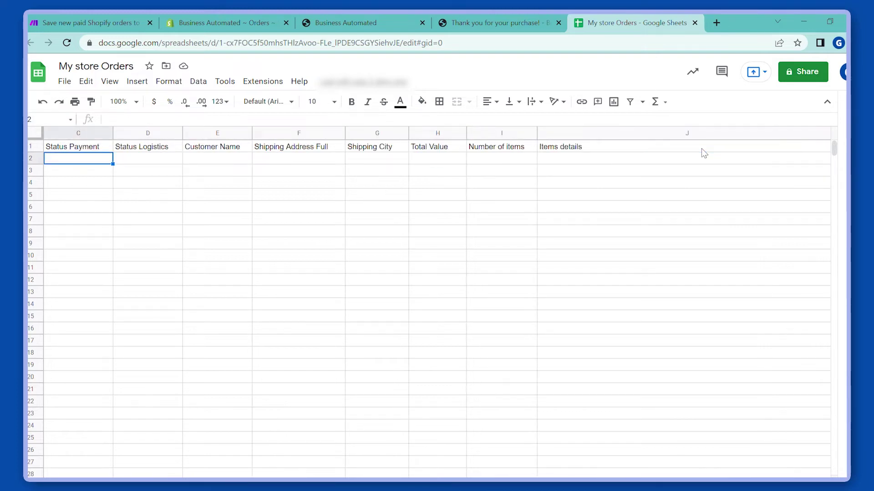
{"action": "left_click", "coordinate": [124, 71]}
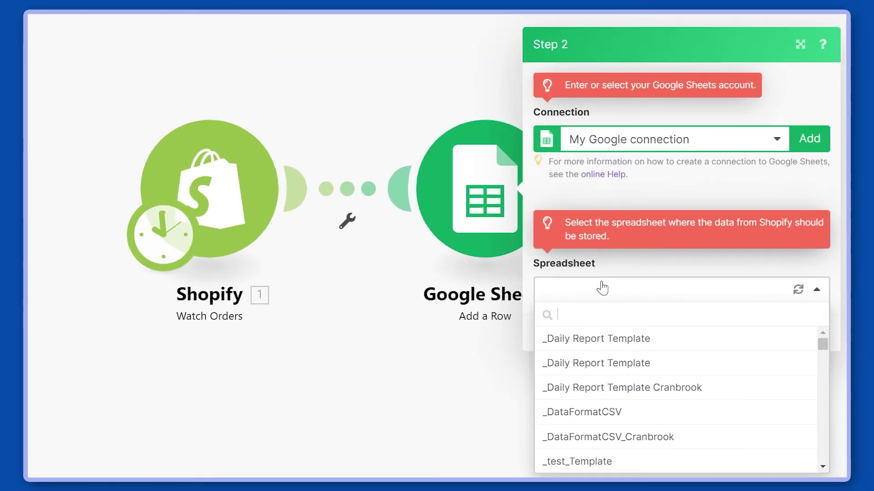
- Target Sheet1 of the 'My store Orders' spreadsheet and review the loaded column fields
{"action": "type", "text": "my sto"}
{"action": "left_click", "coordinate": [626, 337]}
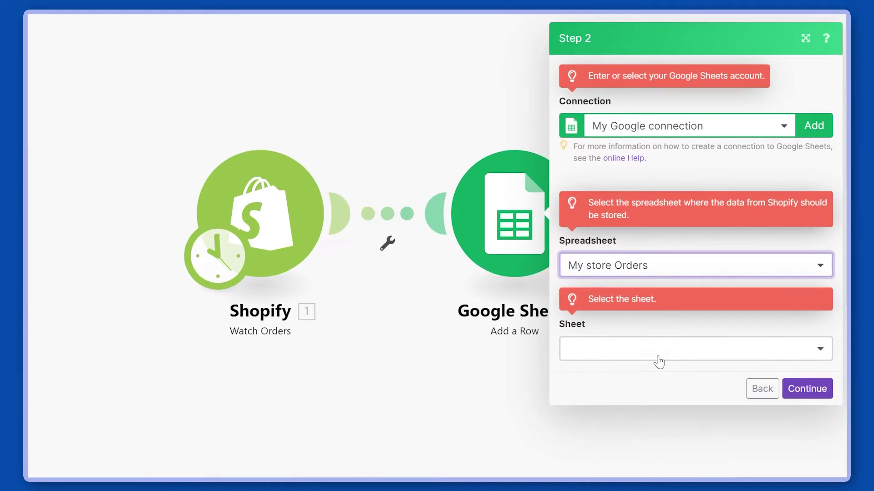
{"action": "left_click", "coordinate": [659, 362]}
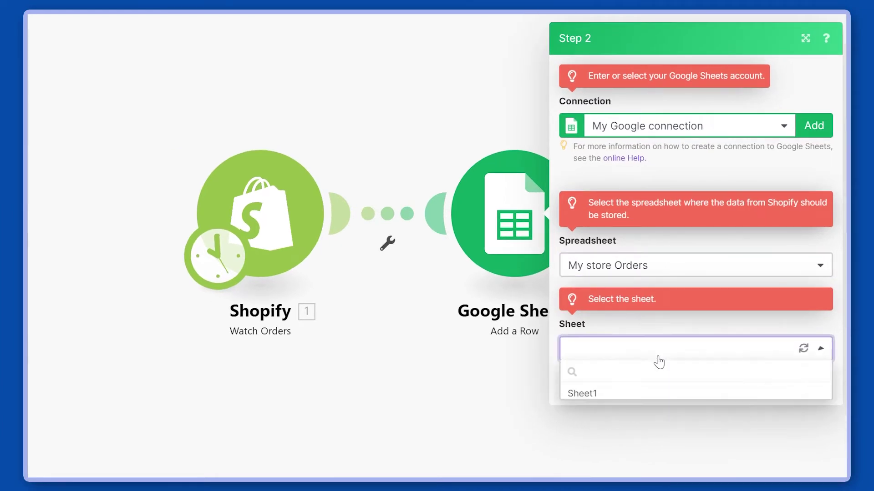
{"action": "left_click", "coordinate": [621, 401]}
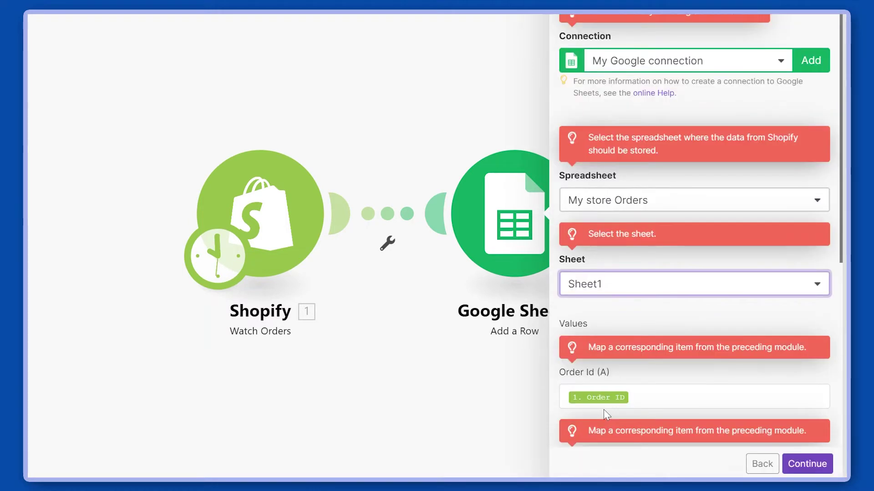
{"action": "scroll", "coordinate": [667, 300], "scroll_direction": "down", "scroll_amount": 5}
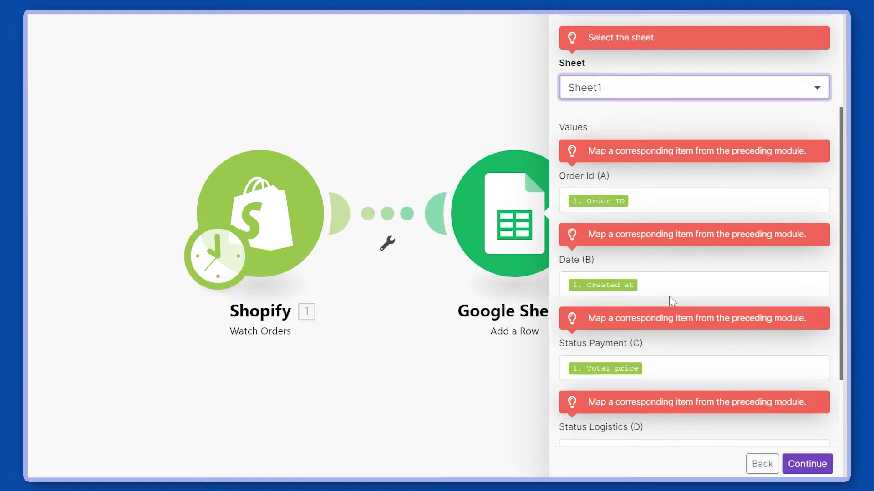
{"action": "scroll", "coordinate": [669, 296], "scroll_direction": "down", "scroll_amount": 3}
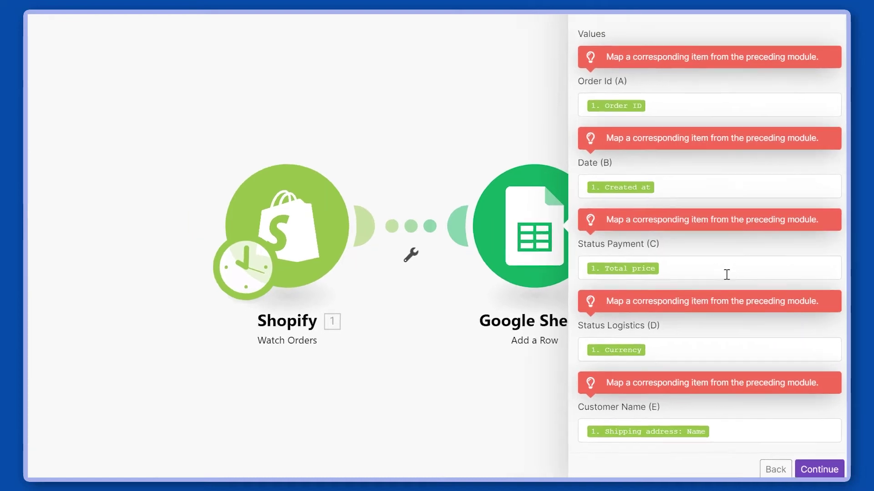
- Replace Total price with Financial status in the Status Payment column mapping
{"action": "left_click", "coordinate": [712, 264]}
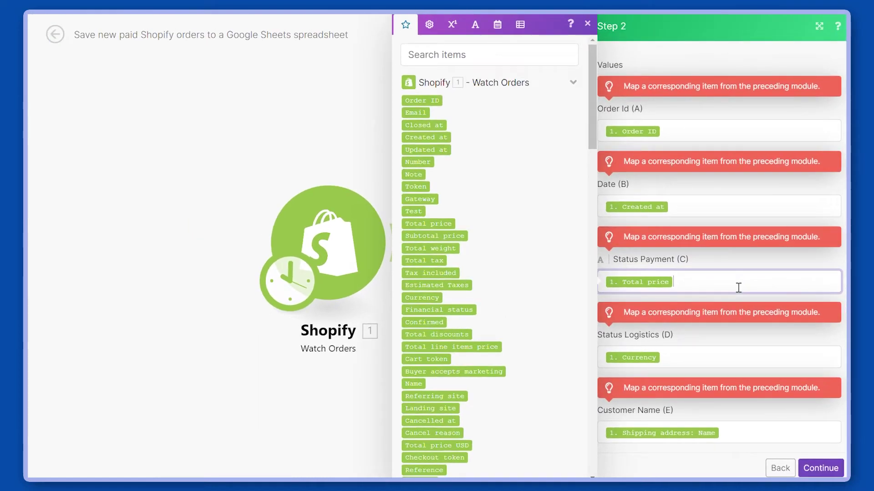
{"action": "key", "text": "BackSpace"}
{"action": "left_click", "coordinate": [461, 66]}
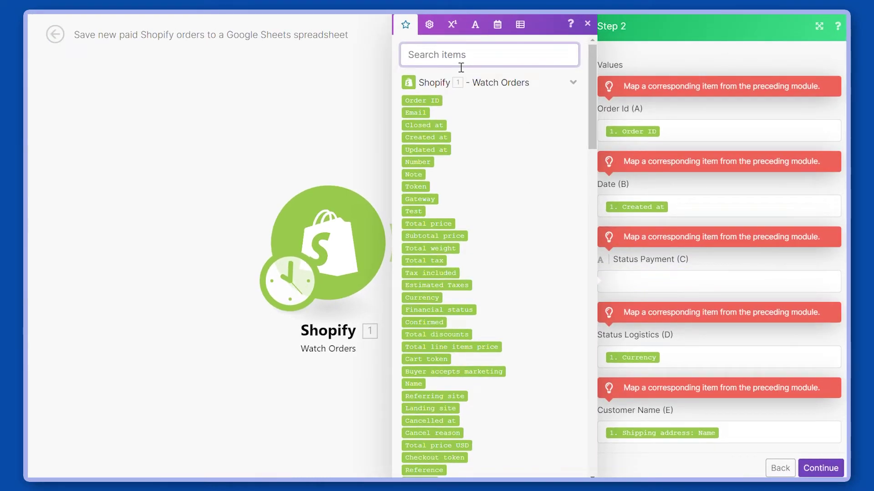
{"action": "type", "text": "st"}
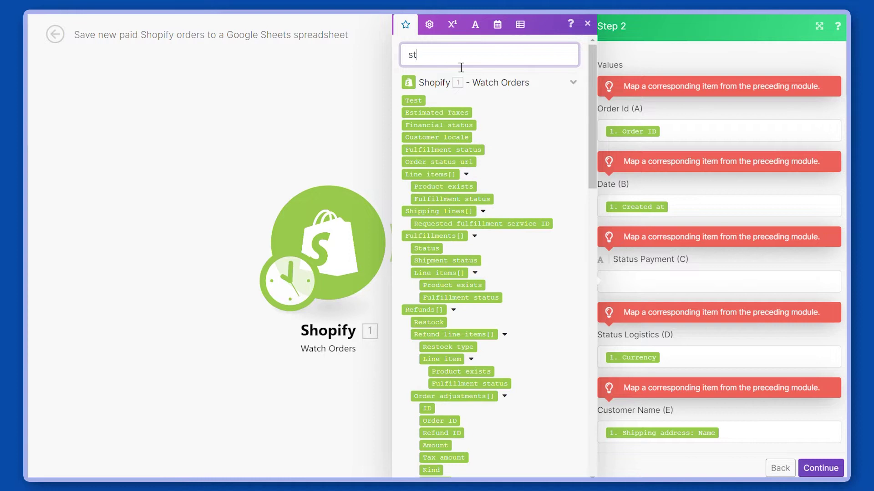
{"action": "type", "text": "atus"}
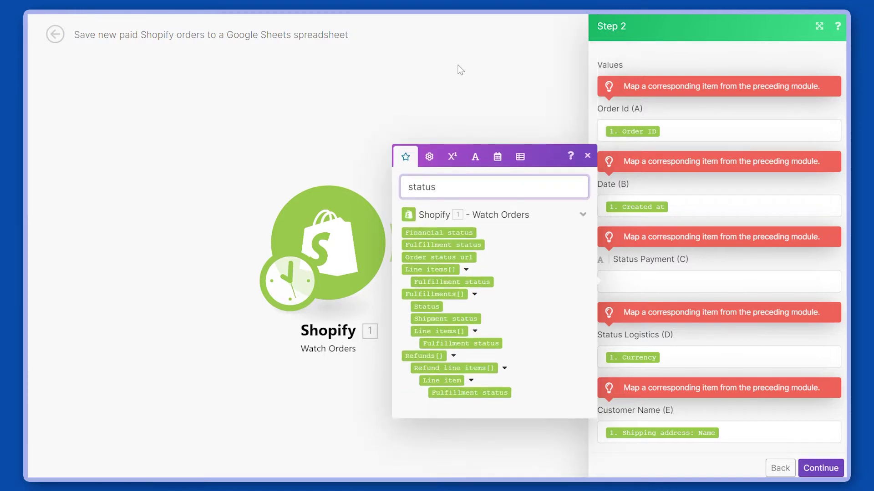
{"action": "left_click", "coordinate": [463, 238]}
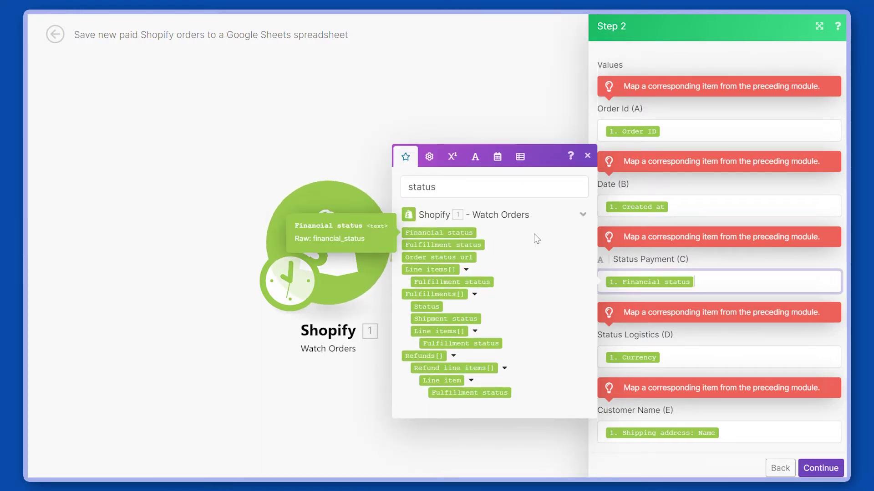
- Map Fulfillment status to Status Logistics, then finish the Google Sheets step setup
{"action": "left_click", "coordinate": [687, 366]}
{"action": "key", "text": "BackSpace"}
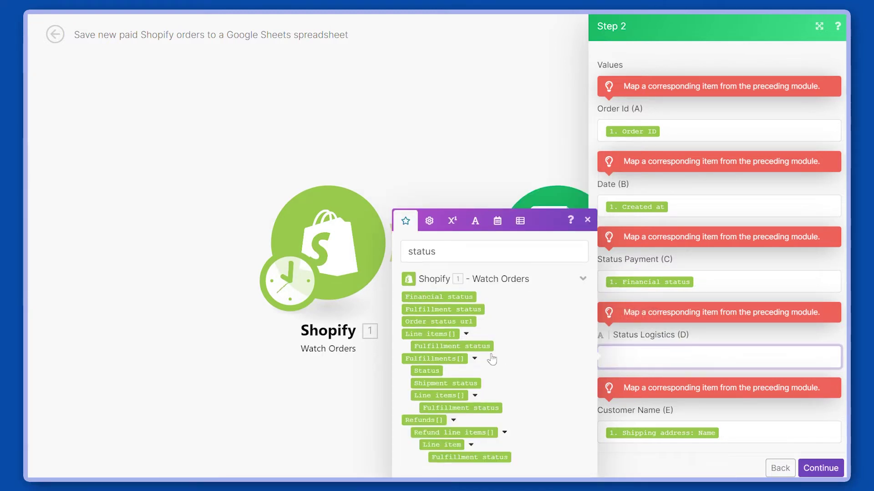
{"action": "left_click", "coordinate": [436, 377]}
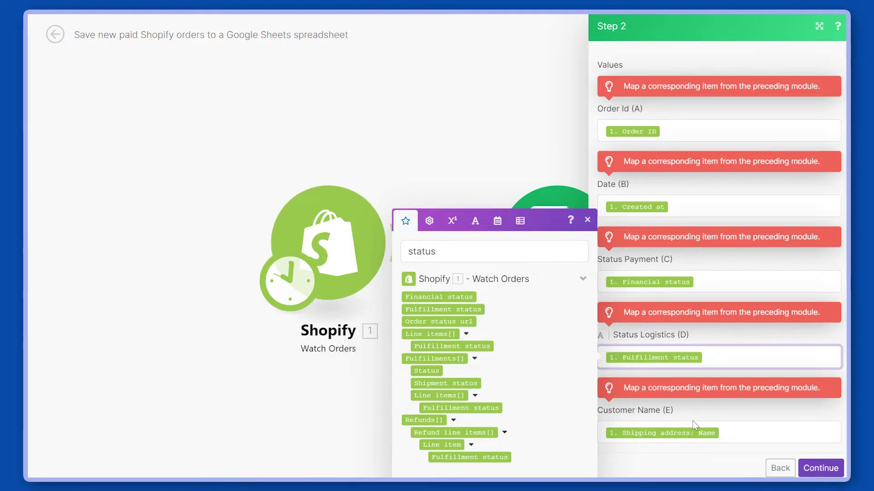
{"action": "left_click", "coordinate": [756, 439]}
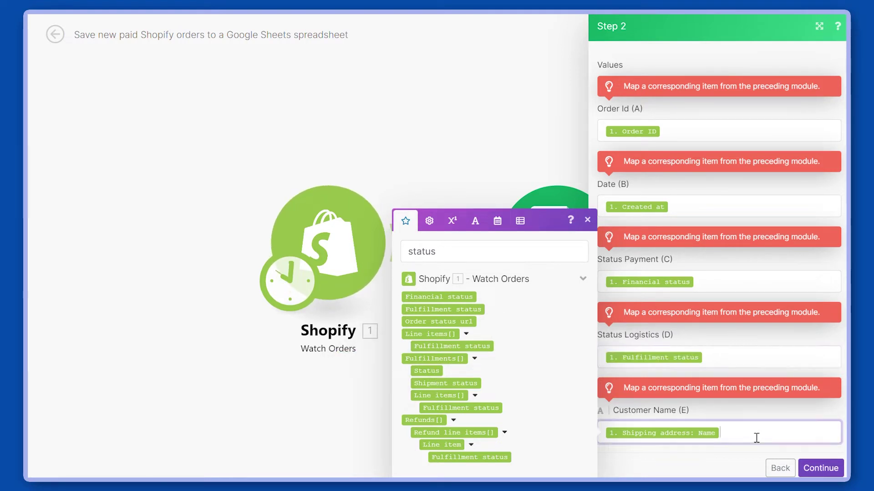
{"action": "left_click", "coordinate": [819, 468]}
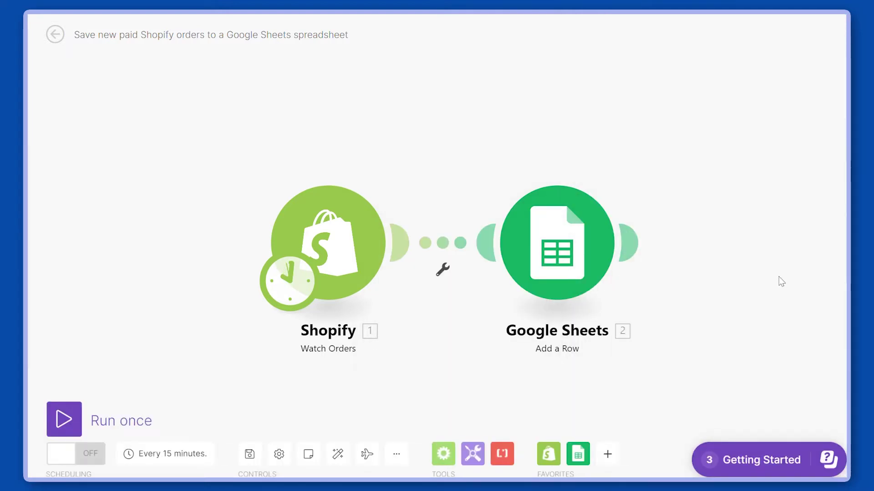
- Reopen the Add a Row settings and scroll down to the Shipping Address Full (F) field
{"action": "left_click_drag", "start_coordinate": [763, 286], "coordinate": [750, 277]}
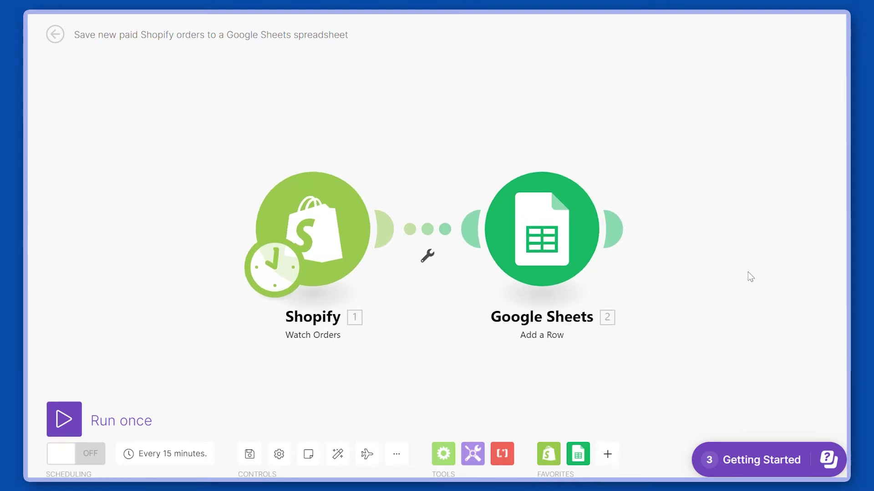
{"action": "left_click", "coordinate": [559, 227]}
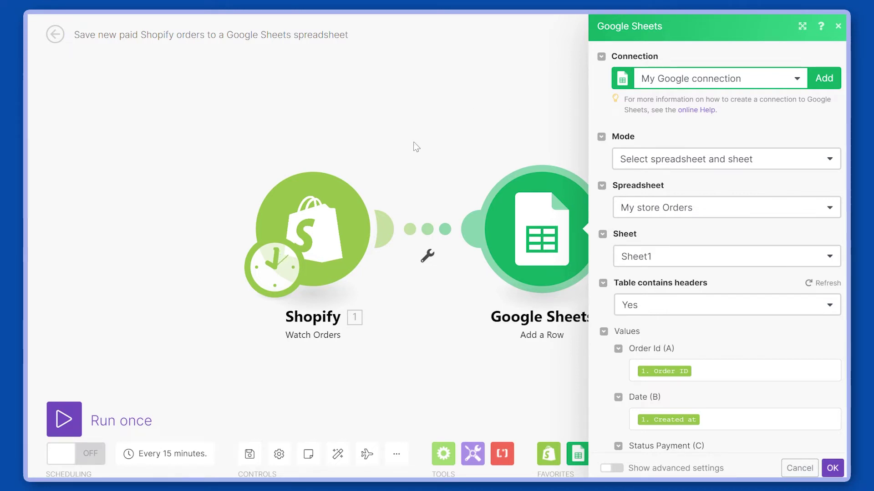
{"action": "scroll", "coordinate": [760, 370], "scroll_direction": "down", "scroll_amount": 3}
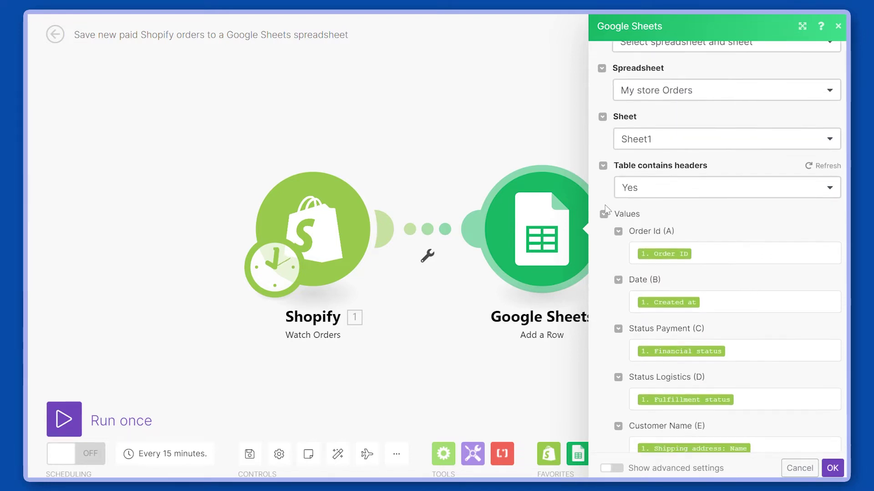
{"action": "scroll", "coordinate": [728, 275], "scroll_direction": "down", "scroll_amount": 1}
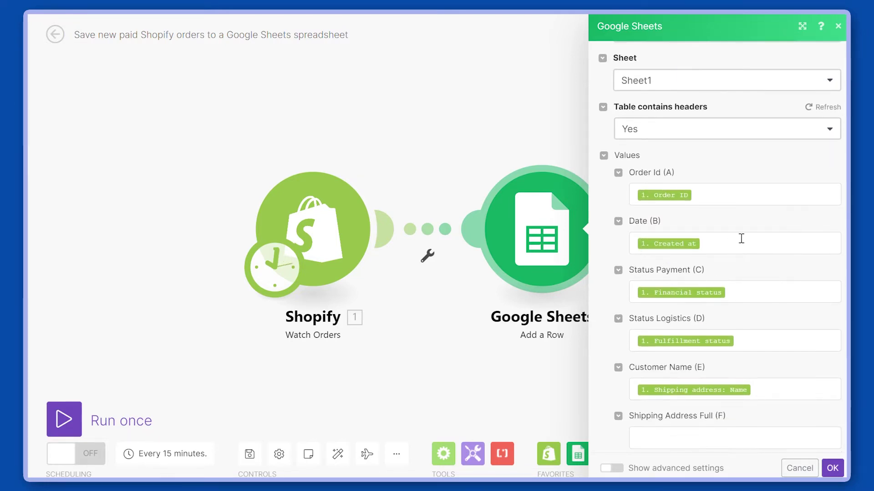
{"action": "scroll", "coordinate": [739, 217], "scroll_direction": "down", "scroll_amount": 2}
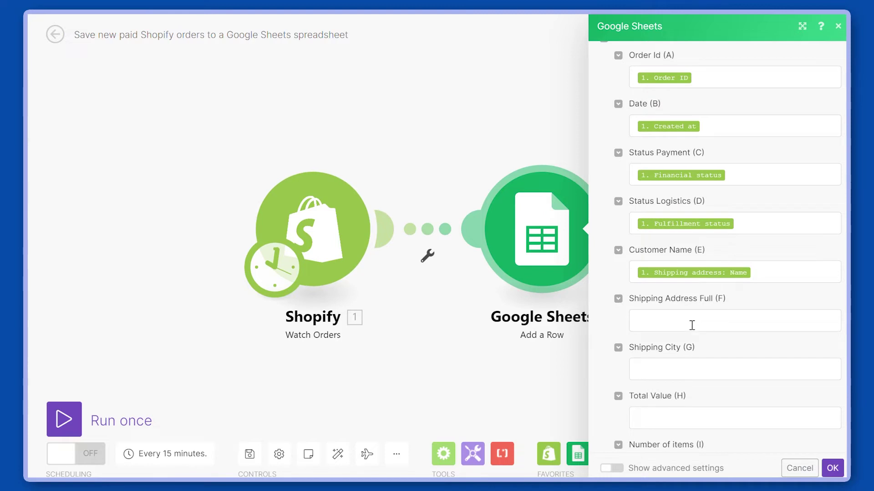
{"action": "scroll", "coordinate": [768, 322], "scroll_direction": "down", "scroll_amount": 1}
{"action": "scroll", "coordinate": [767, 322], "scroll_direction": "down", "scroll_amount": 1}
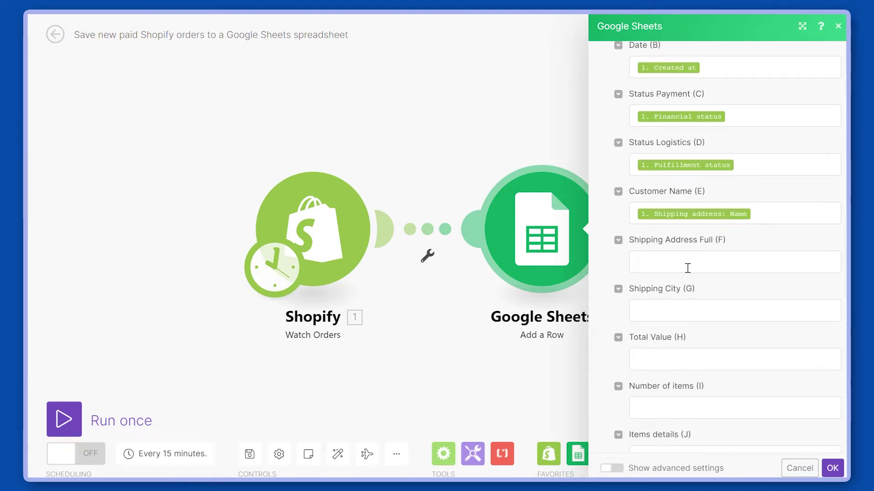
{"action": "left_click", "coordinate": [661, 266]}
- Search 'shipp' and map shipping First name, Last name, Address 1, Address 2, City, Zip, Province and Country
{"action": "left_click", "coordinate": [487, 54]}
{"action": "type", "text": "shippi"}
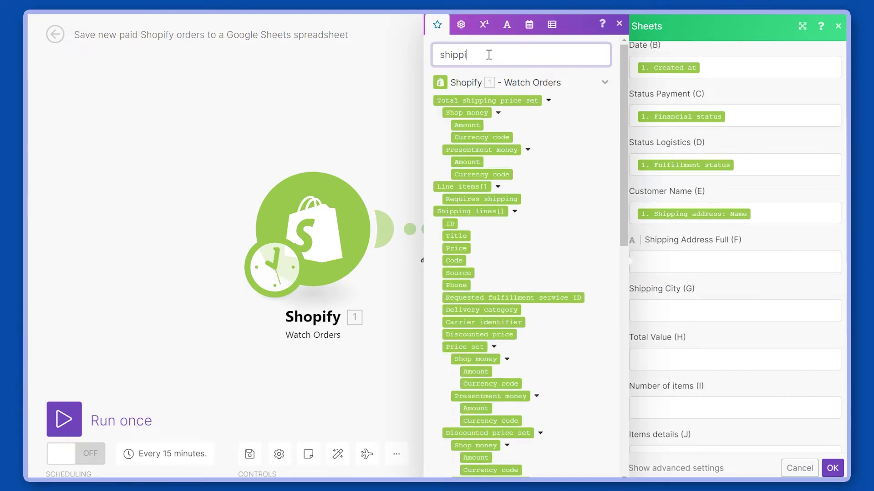
{"action": "scroll", "coordinate": [517, 214], "scroll_direction": "down", "scroll_amount": 10}
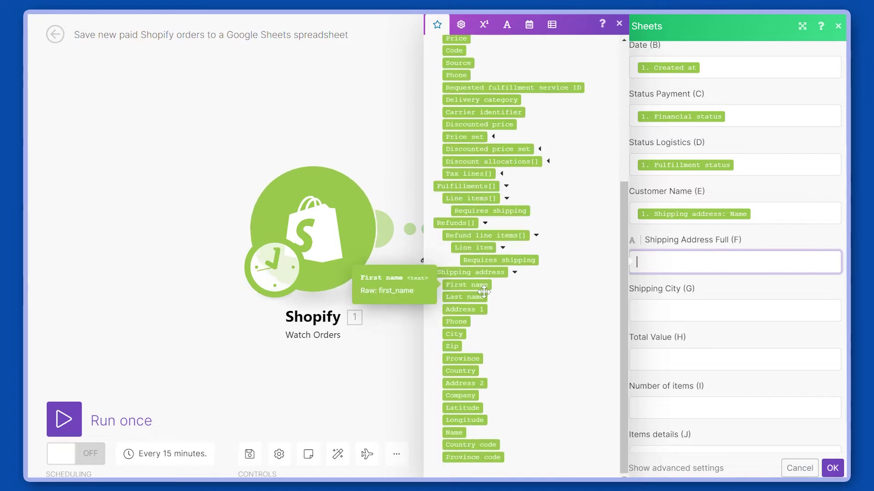
{"action": "left_click", "coordinate": [484, 292]}
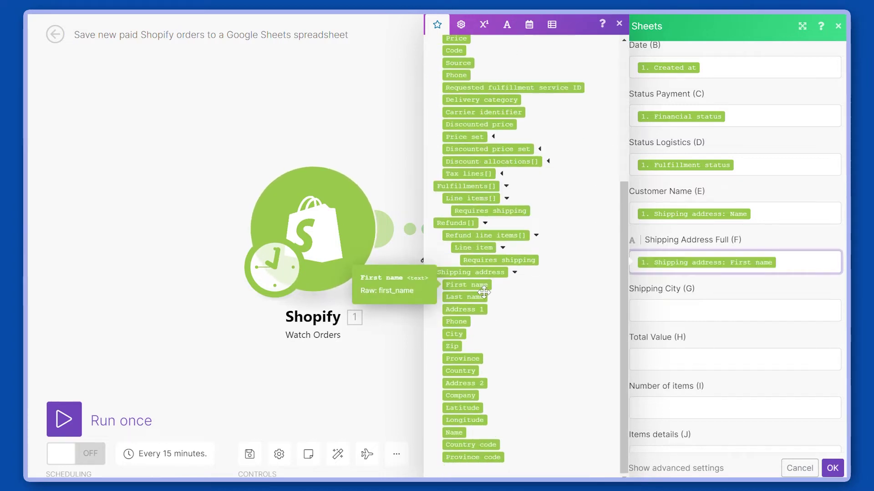
{"action": "left_click", "coordinate": [477, 297]}
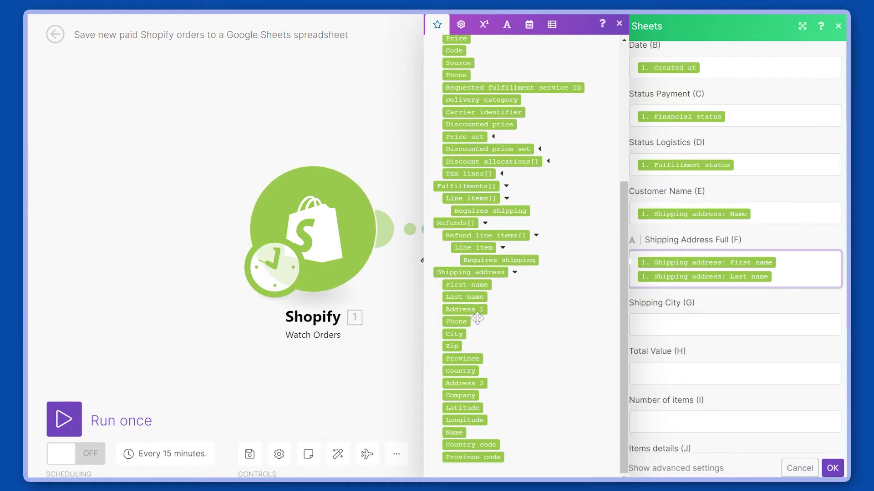
{"action": "left_click", "coordinate": [478, 310]}
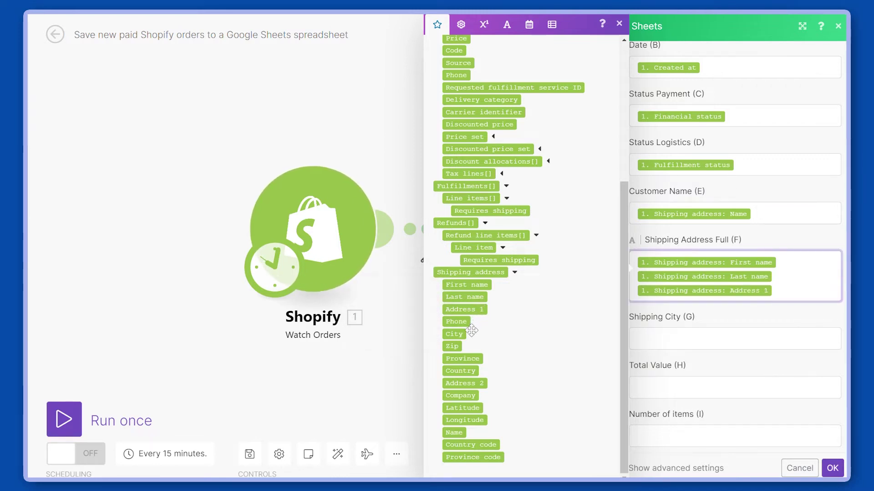
{"action": "left_click", "coordinate": [476, 383]}
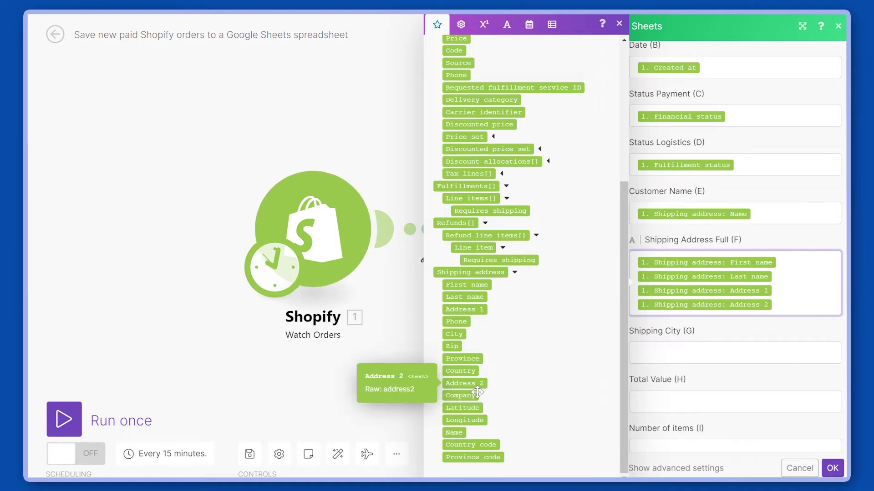
{"action": "left_click", "coordinate": [455, 333]}
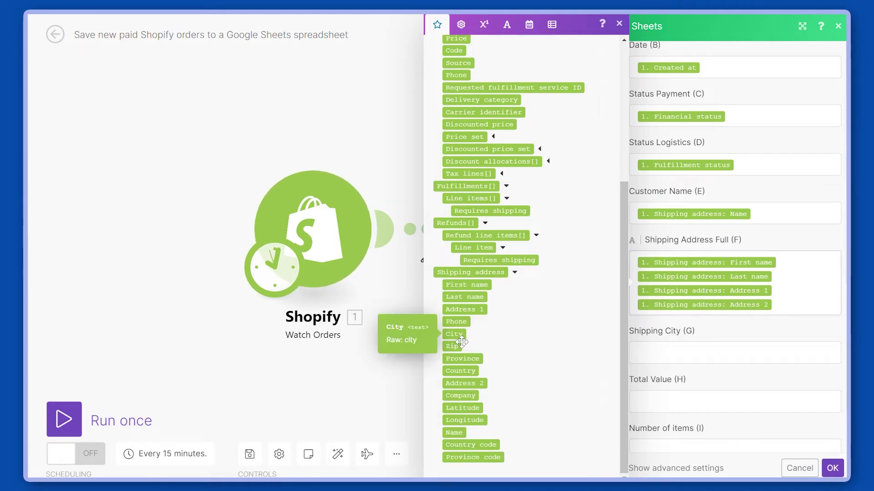
{"action": "left_click", "coordinate": [461, 349]}
{"action": "left_click", "coordinate": [469, 360]}
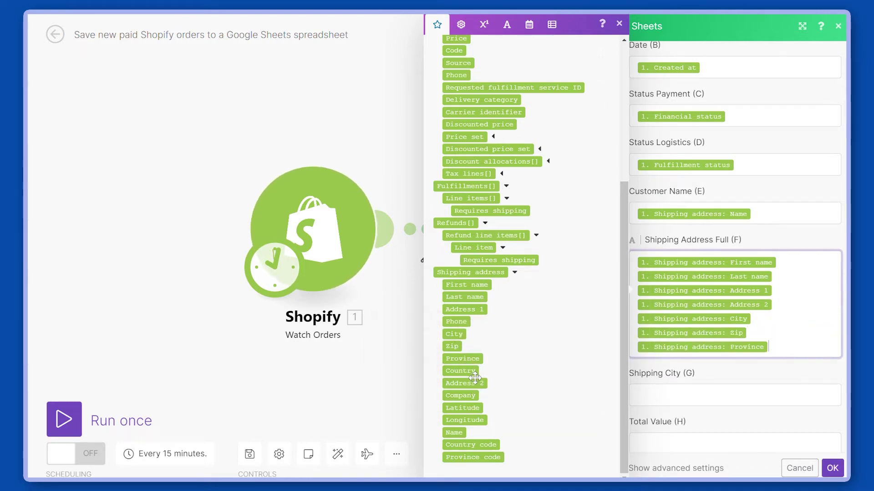
{"action": "left_click", "coordinate": [473, 371]}
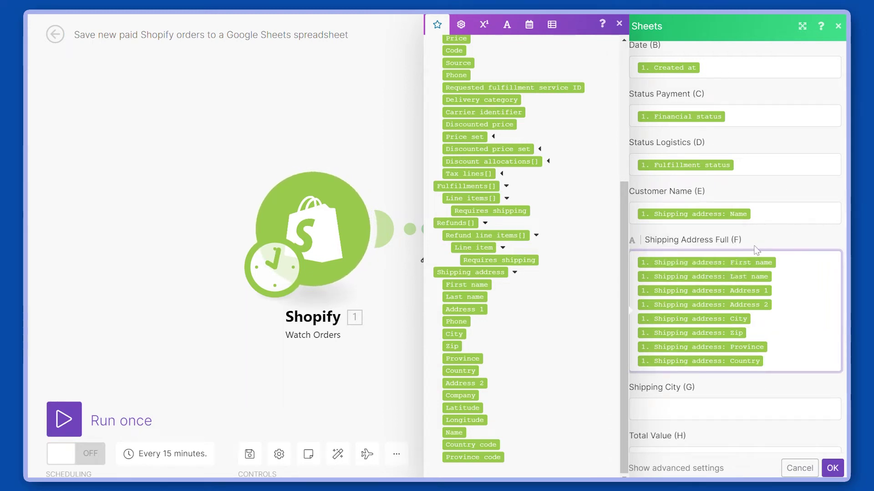
{"action": "scroll", "coordinate": [777, 271], "scroll_direction": "down", "scroll_amount": 1}
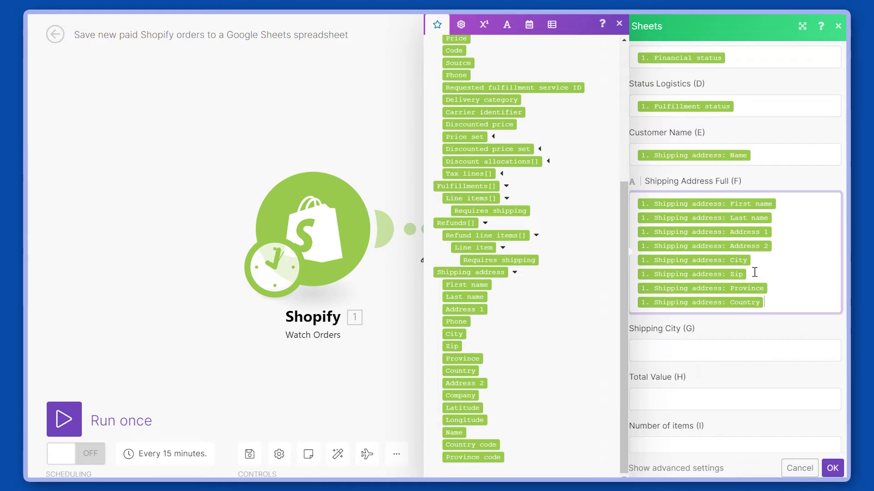
- Search 'city' and map Shipping City (G) to the shipping address City field
{"action": "left_click", "coordinate": [682, 357]}
{"action": "double_click", "coordinate": [487, 60]}
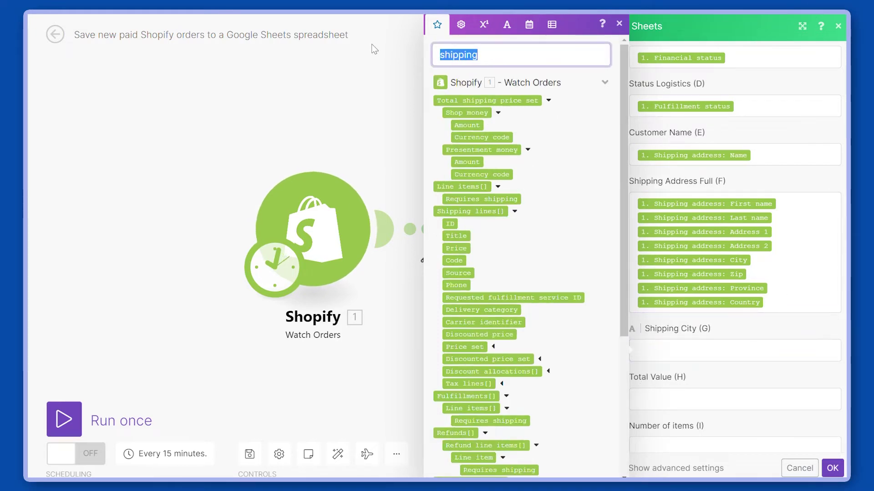
{"action": "type", "text": "city"}
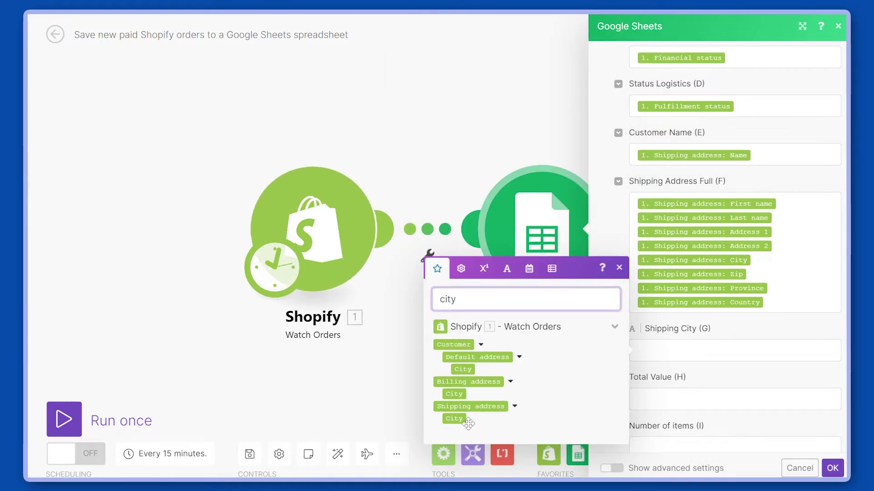
{"action": "left_click", "coordinate": [455, 419]}
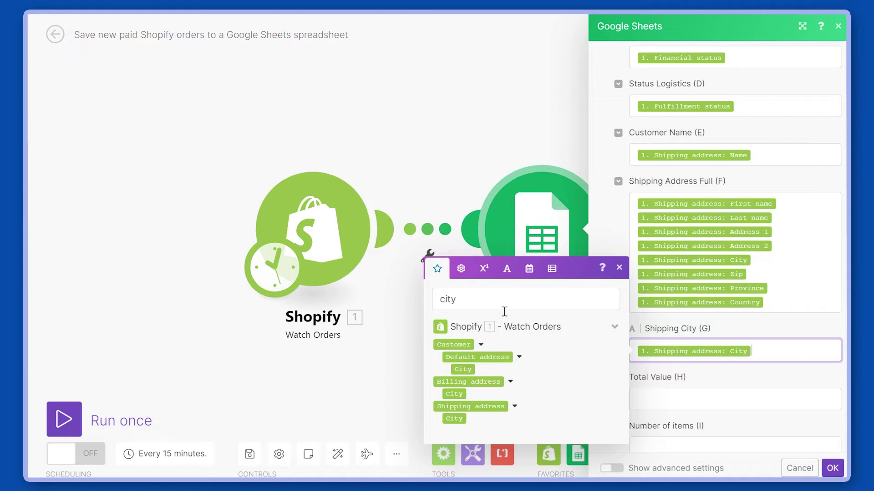
- Replace the mapping search term with 'name' and browse the results
{"action": "left_click_drag", "start_coordinate": [503, 301], "coordinate": [391, 298]}
{"action": "type", "text": "ni"}
{"action": "key", "text": "BackSpace"}
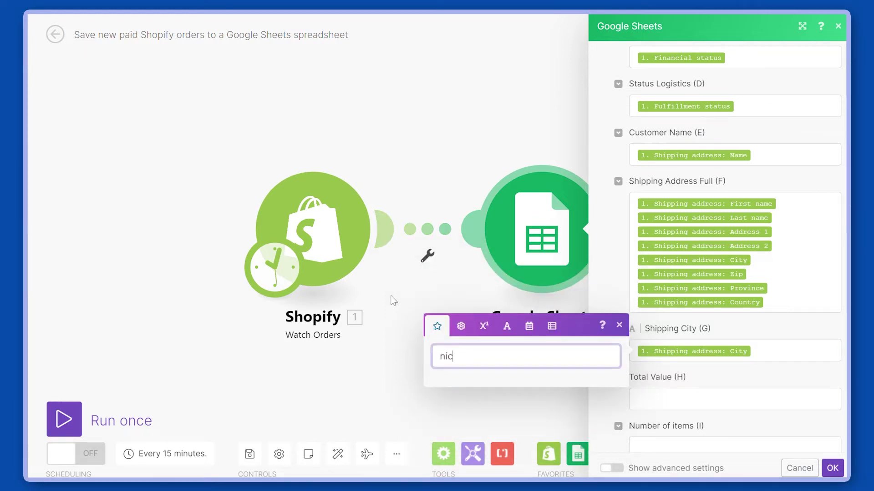
{"action": "type", "text": "ame"}
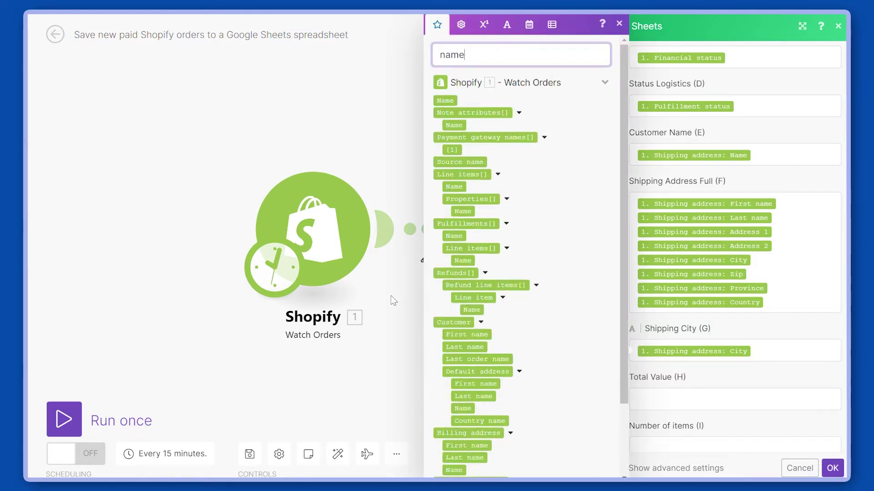
{"action": "scroll", "coordinate": [569, 216], "scroll_direction": "down", "scroll_amount": 3}
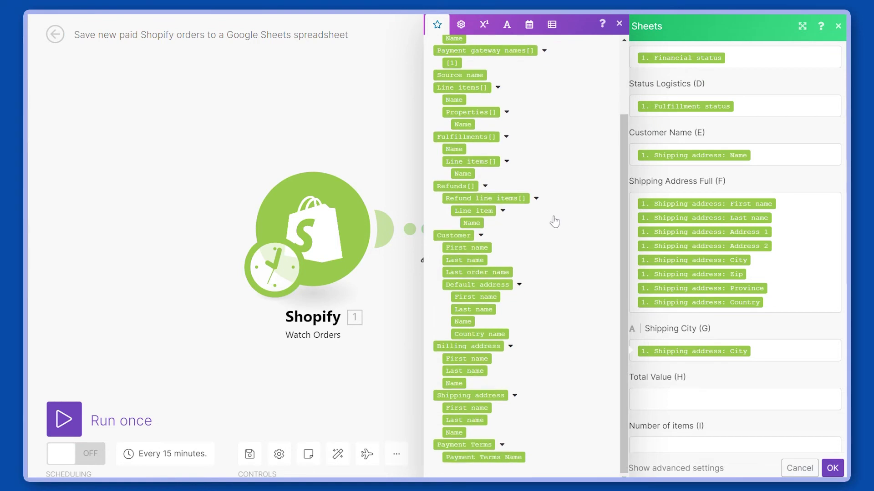
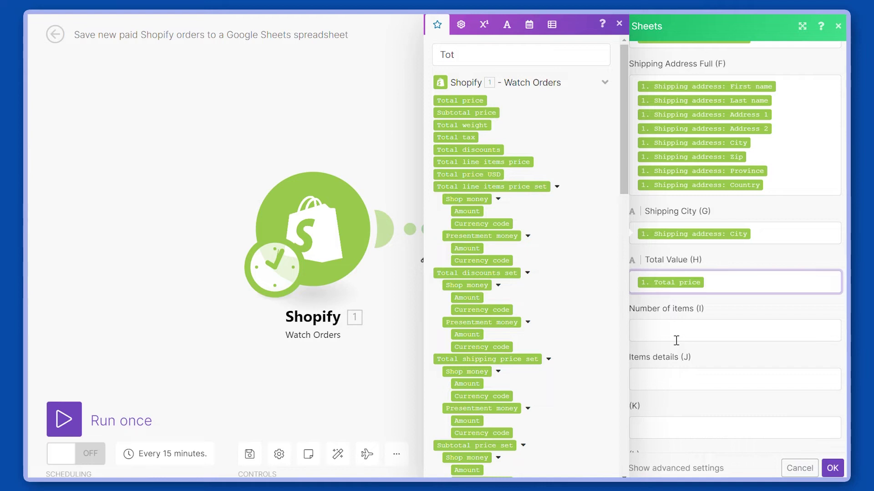
- Search the mapping panel for 'line items' and map Line items[] into Number of items (I)
{"action": "left_click_drag", "start_coordinate": [457, 55], "coordinate": [407, 53]}
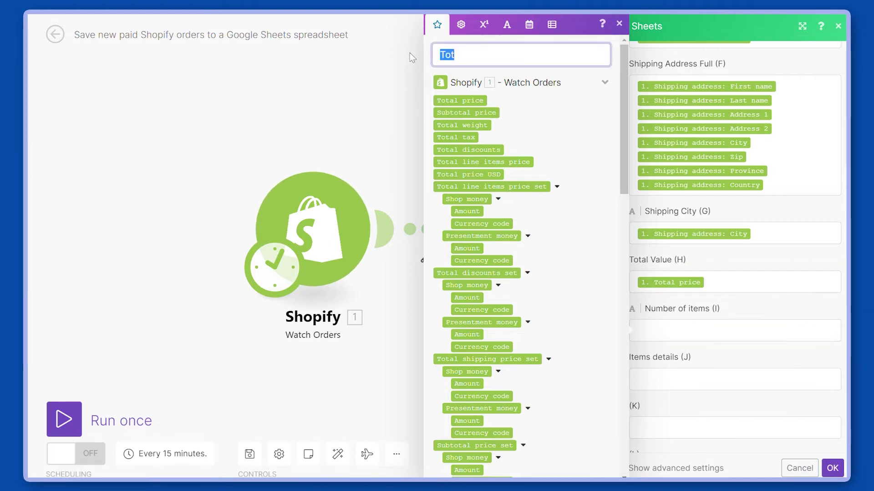
{"action": "key", "text": "BackSpace"}
{"action": "type", "text": "line i"}
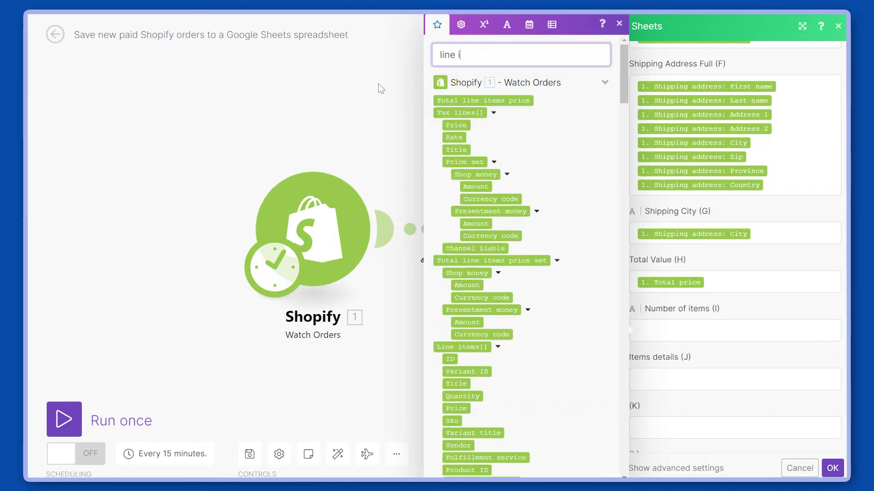
{"action": "type", "text": "tems"}
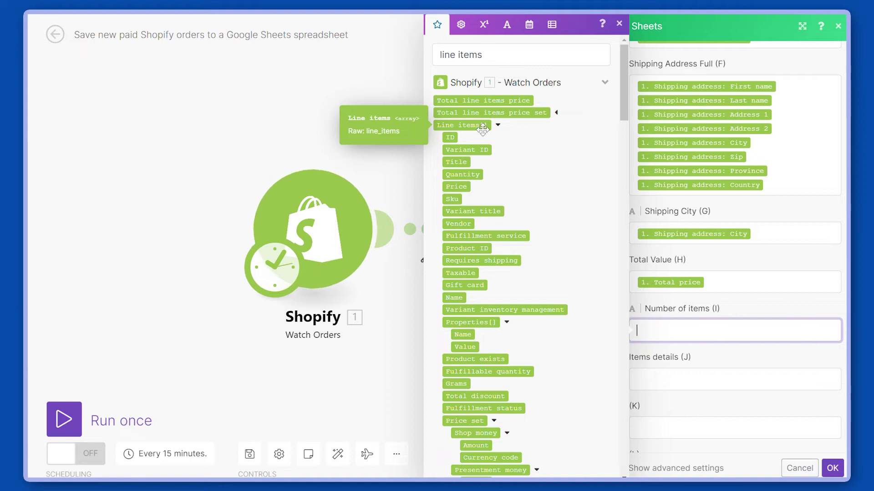
{"action": "left_click_drag", "start_coordinate": [483, 131], "coordinate": [711, 347]}
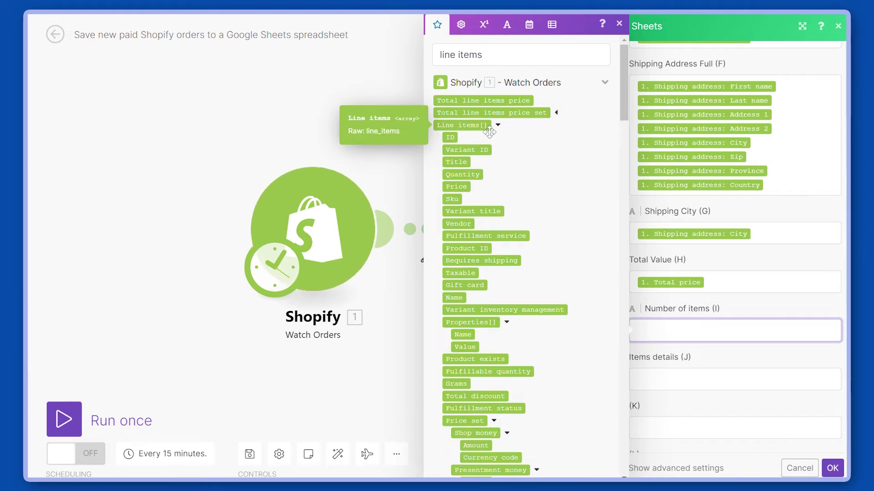
{"action": "left_click", "coordinate": [486, 131]}
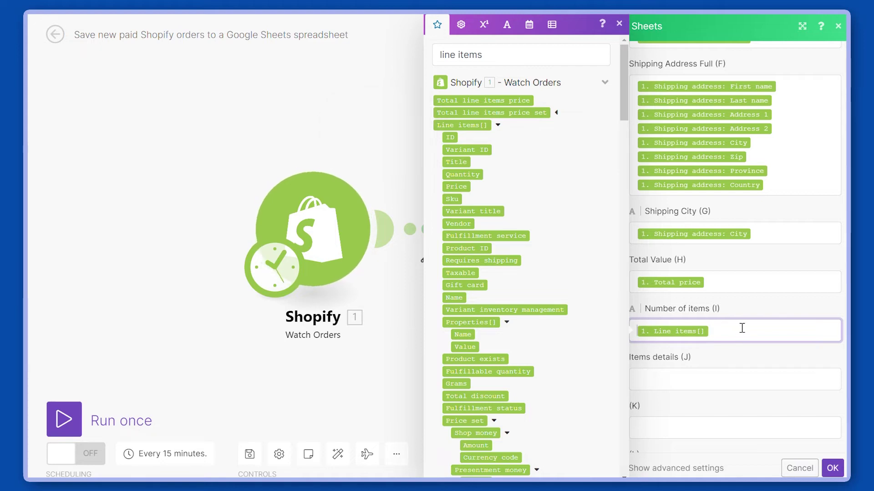
- Wrap Line items[] in map() with the key quantity in Number of items
{"action": "left_click", "coordinate": [551, 24]}
{"action": "mouse_move", "coordinate": [543, 334]}
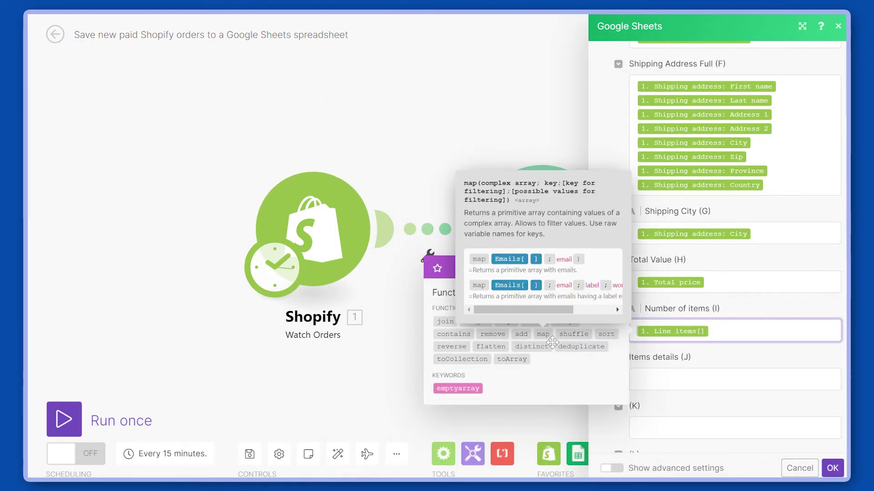
{"action": "left_click", "coordinate": [544, 335]}
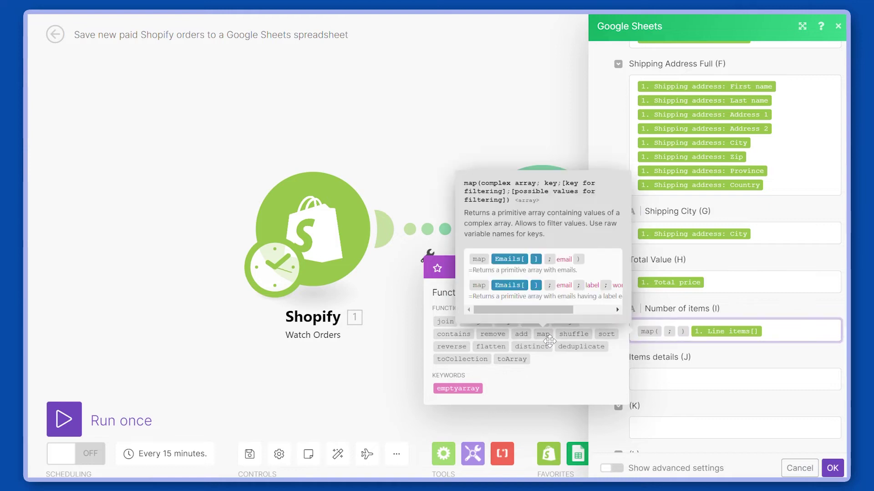
{"action": "key", "text": "Delete"}
{"action": "key", "text": "Delete"}
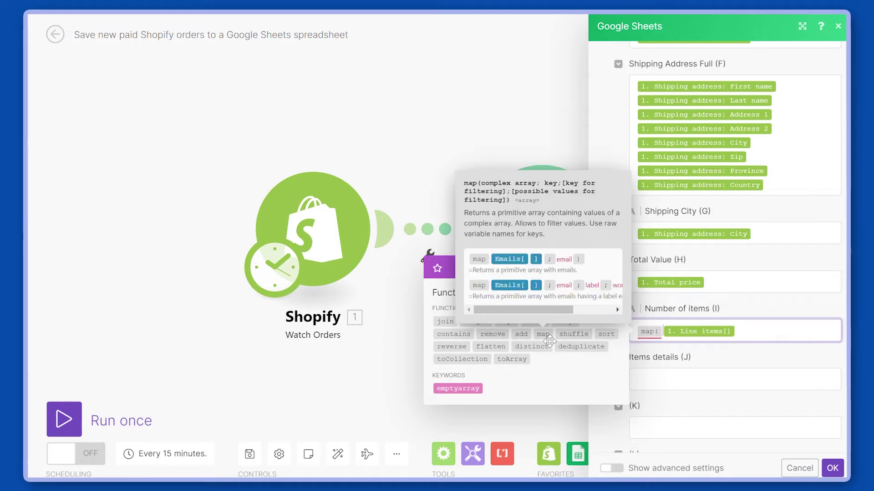
{"action": "type", "text": ";"}
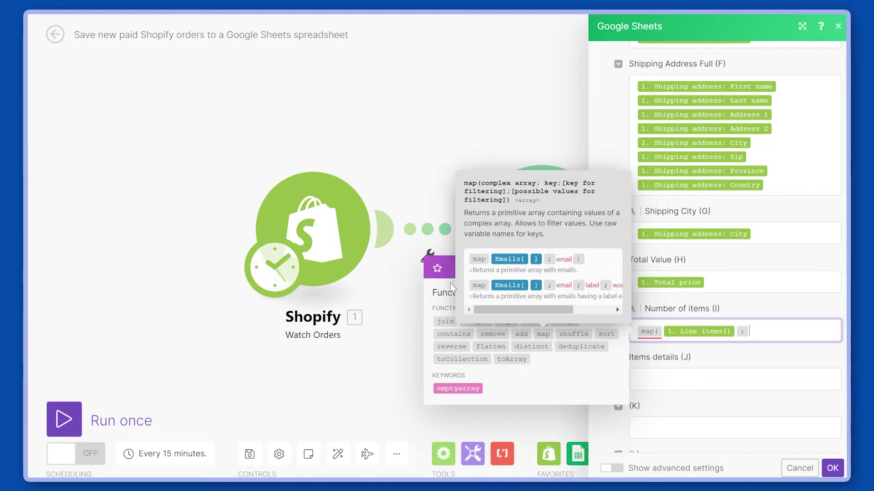
{"action": "left_click", "coordinate": [469, 268]}
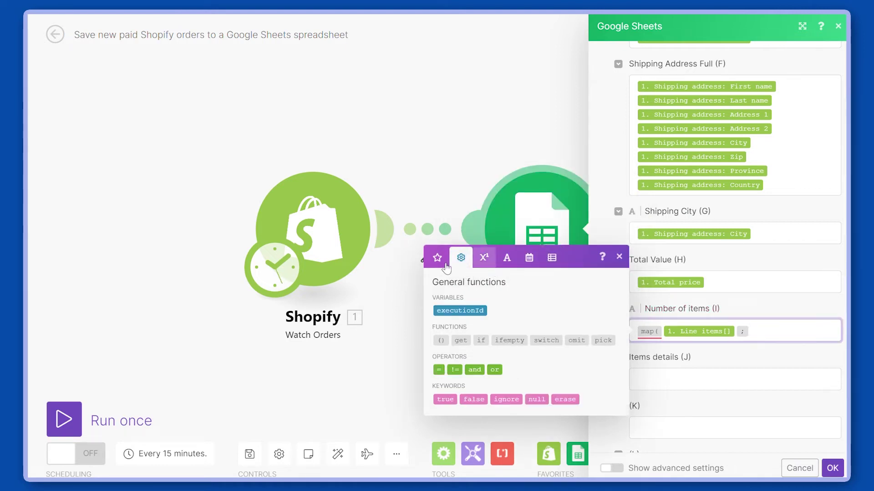
{"action": "left_click", "coordinate": [437, 257]}
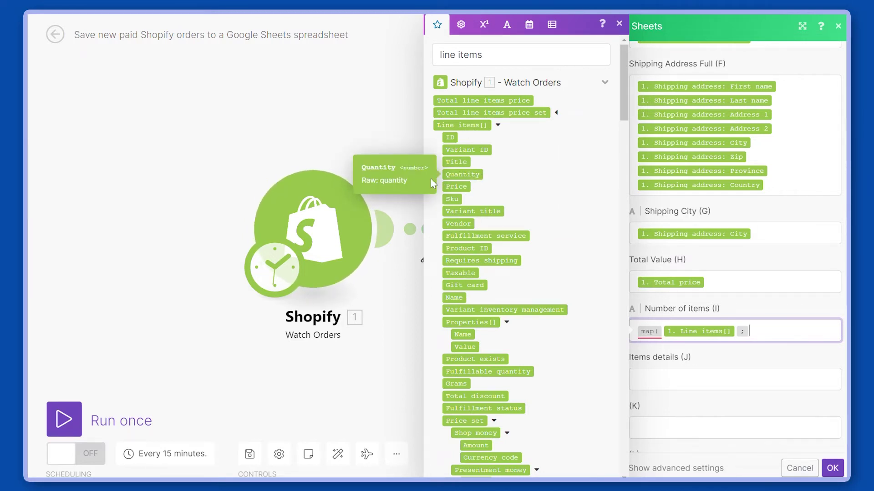
{"action": "double_click", "coordinate": [392, 183]}
{"action": "key", "text": "ctrl+c"}
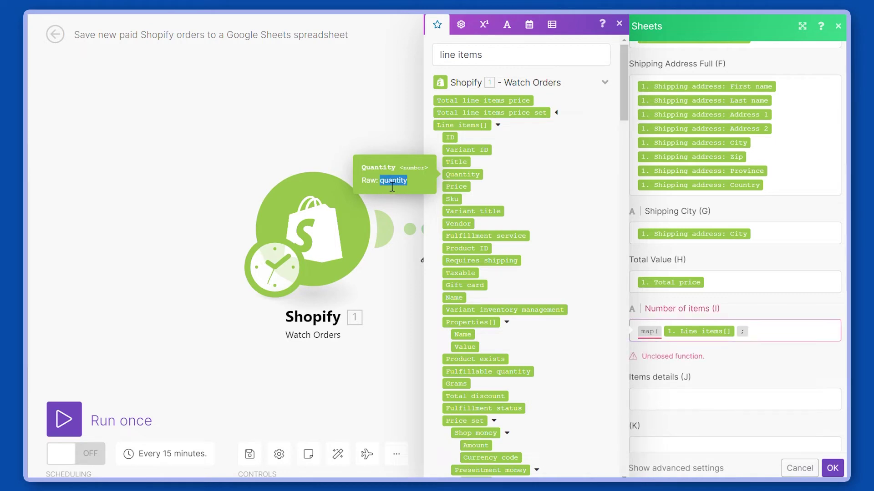
{"action": "left_click", "coordinate": [768, 338]}
{"action": "key", "text": "ctrl+v"}
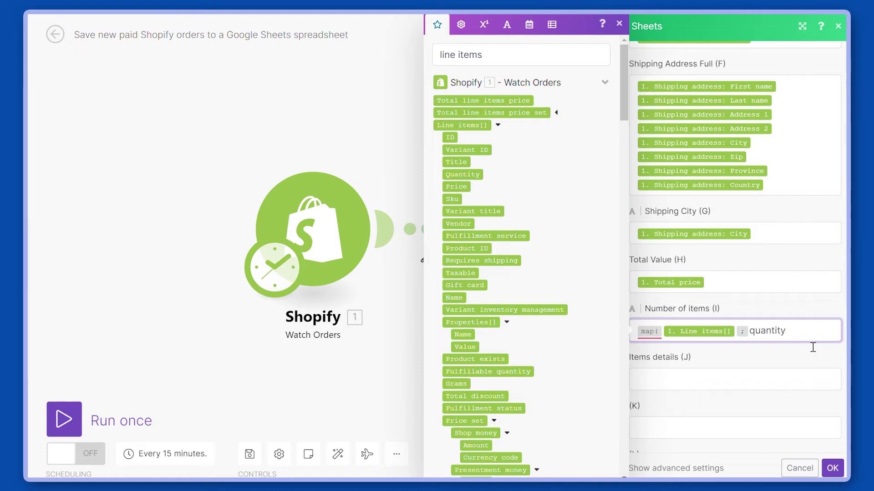
{"action": "type", "text": ")"}
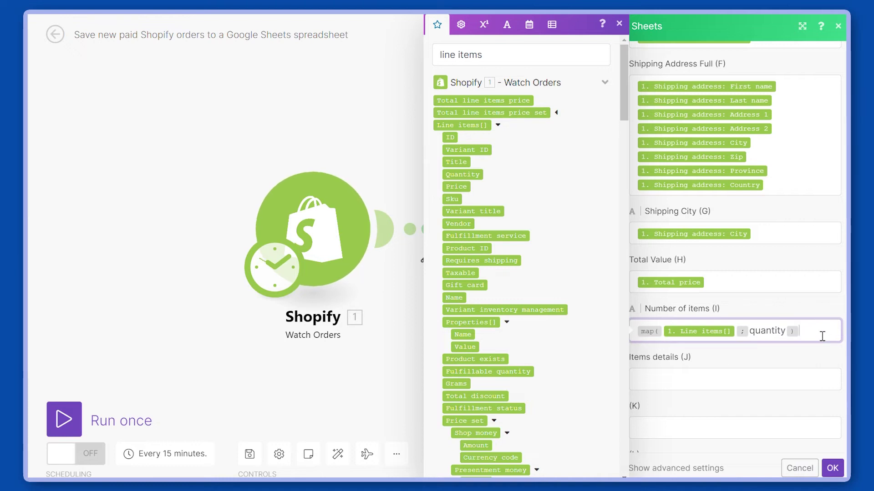
- Wrap the map formula in sum() to total the line item quantities
{"action": "left_click", "coordinate": [483, 24]}
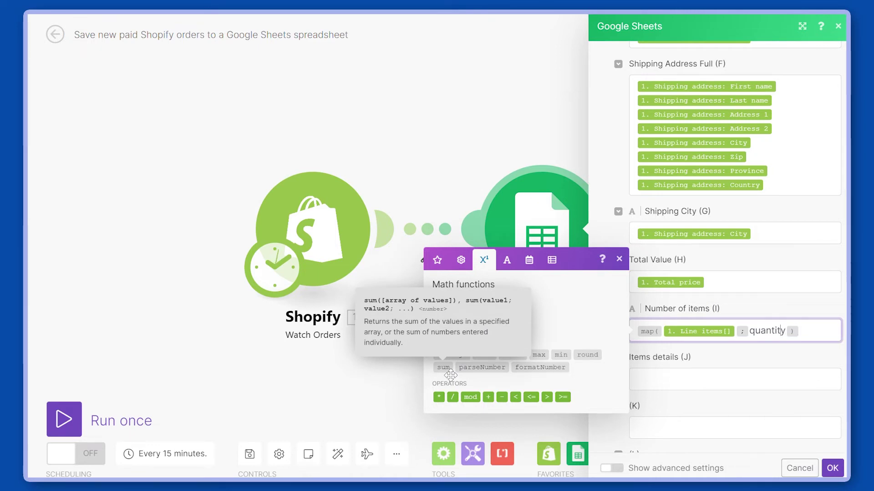
{"action": "type", "text": "sum "}
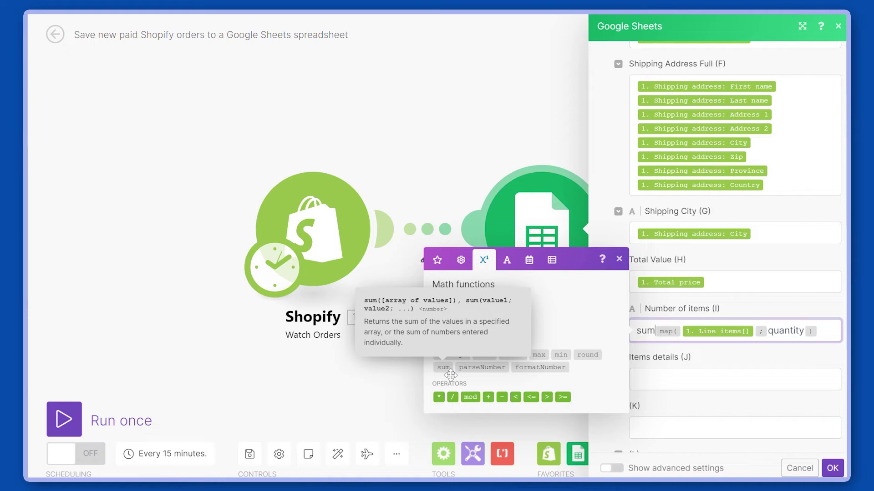
{"action": "type", "text": "("}
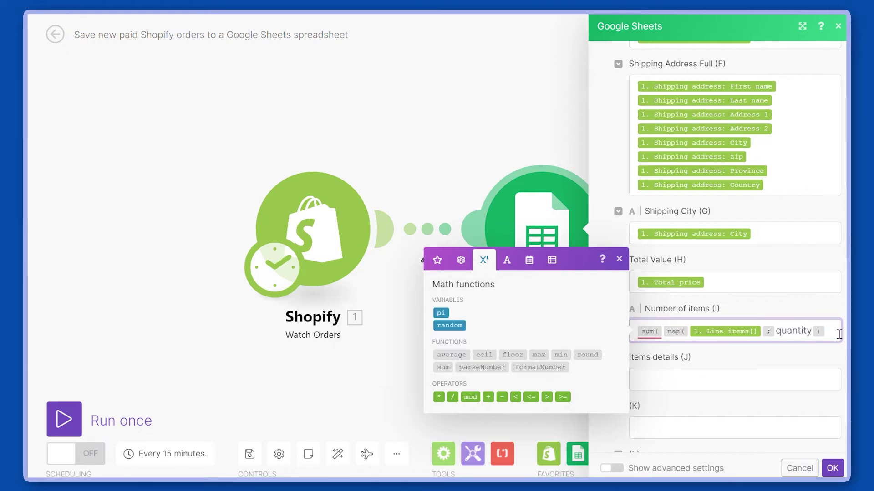
{"action": "type", "text": ")"}
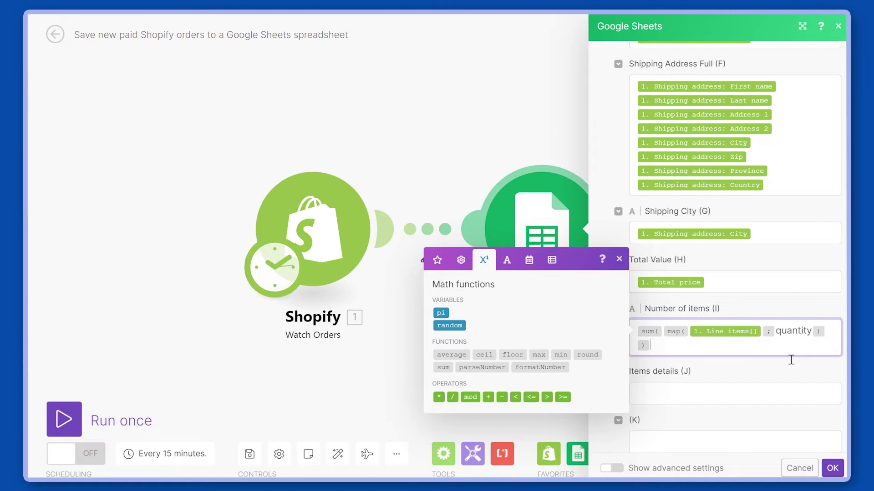
{"action": "left_click", "coordinate": [703, 384]}
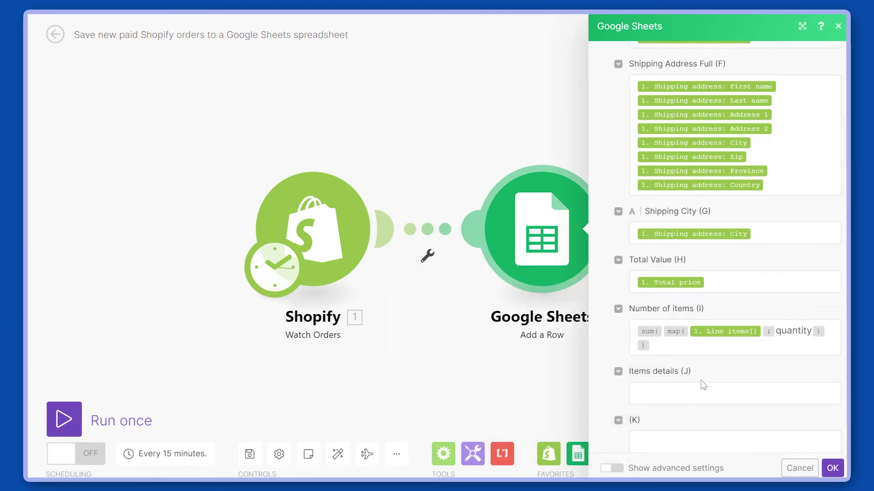
- Start a map() formula in Items details (J) using Line items[] as the array
{"action": "left_click", "coordinate": [701, 408]}
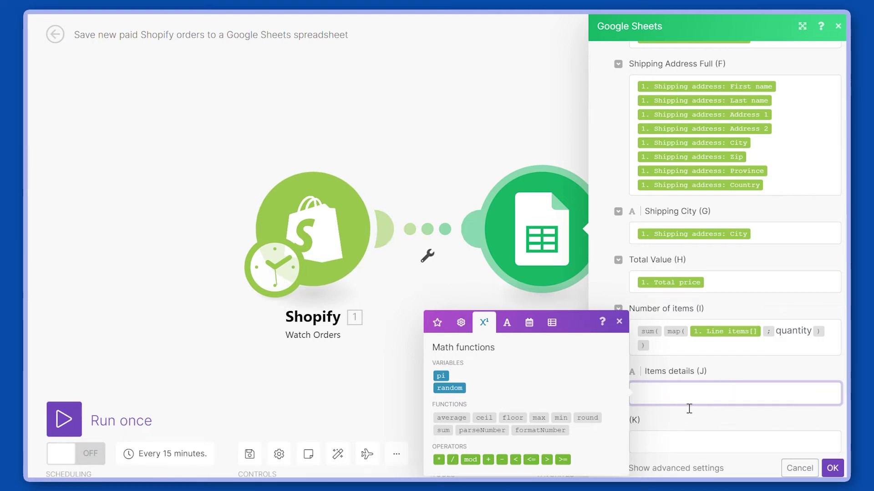
{"action": "left_click", "coordinate": [437, 324]}
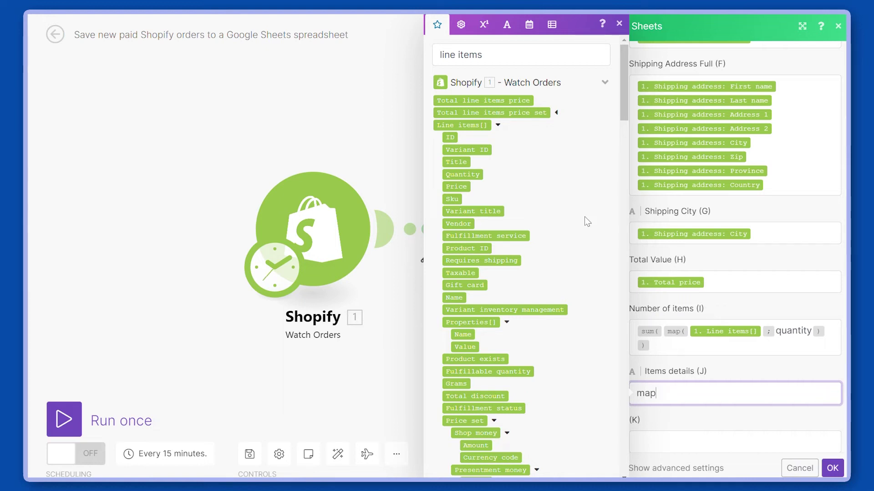
{"action": "type", "text": "("}
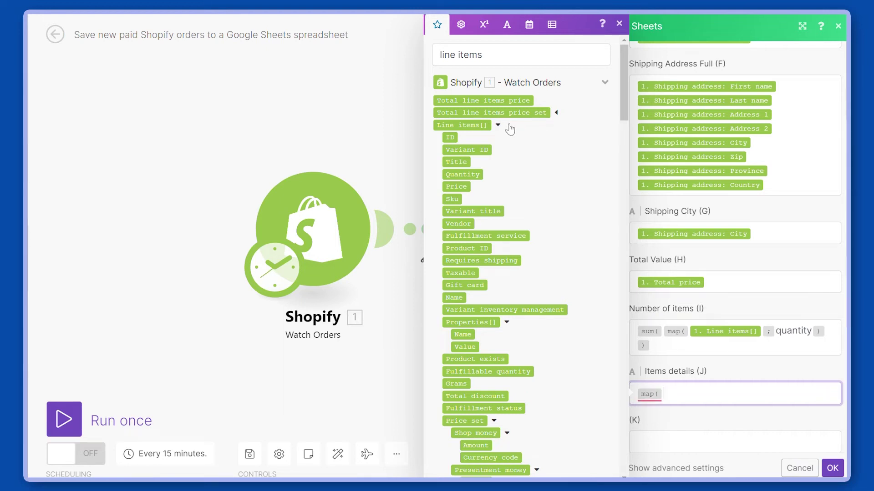
{"action": "left_click", "coordinate": [480, 126]}
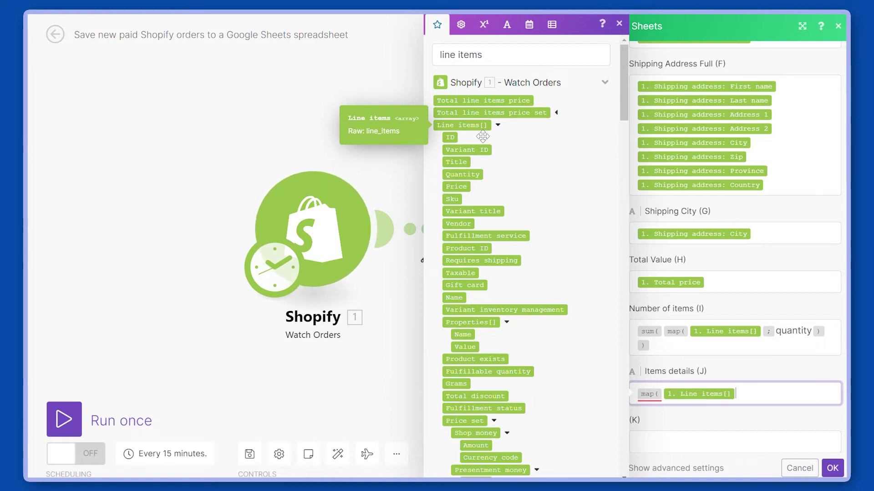
{"action": "type", "text": ";"}
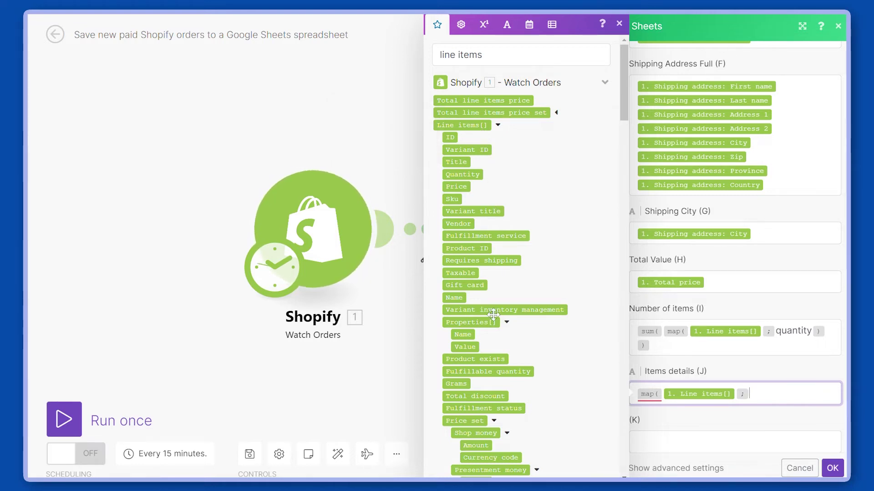
{"action": "left_click", "coordinate": [453, 298]}
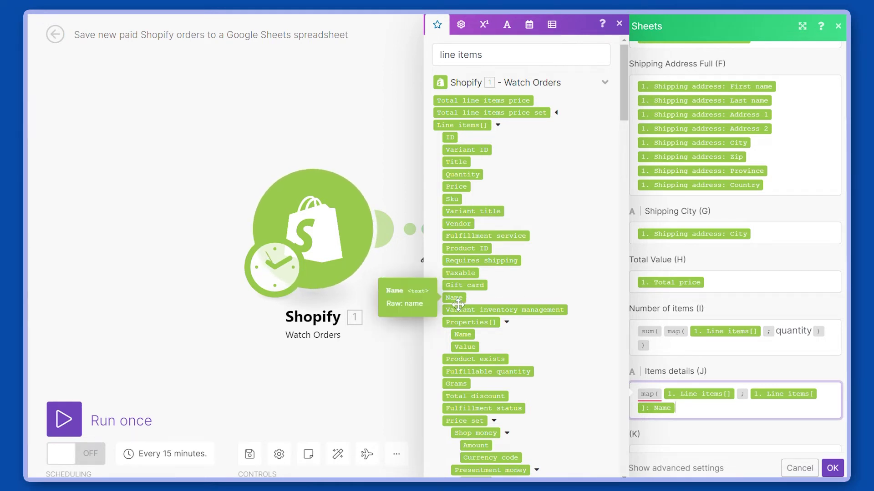
- Replace the mapped Name field with the raw key name, giving map(Line items[]; name)
{"action": "left_click_drag", "start_coordinate": [404, 304], "coordinate": [423, 311]}
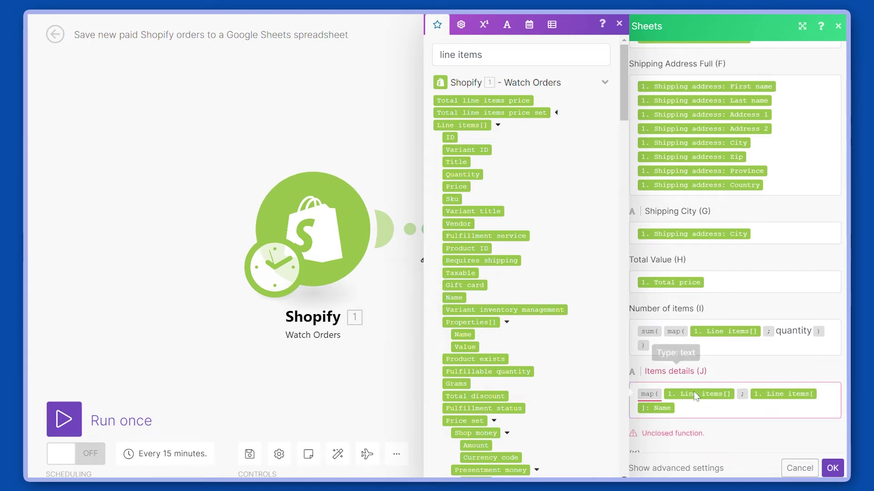
{"action": "left_click", "coordinate": [705, 416]}
{"action": "key", "text": "BackSpace"}
{"action": "key", "text": "BackSpace"}
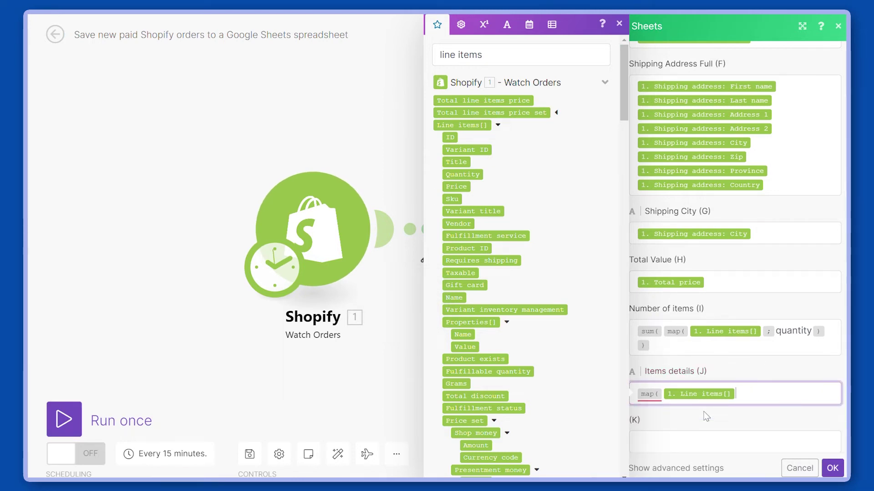
{"action": "type", "text": "name"}
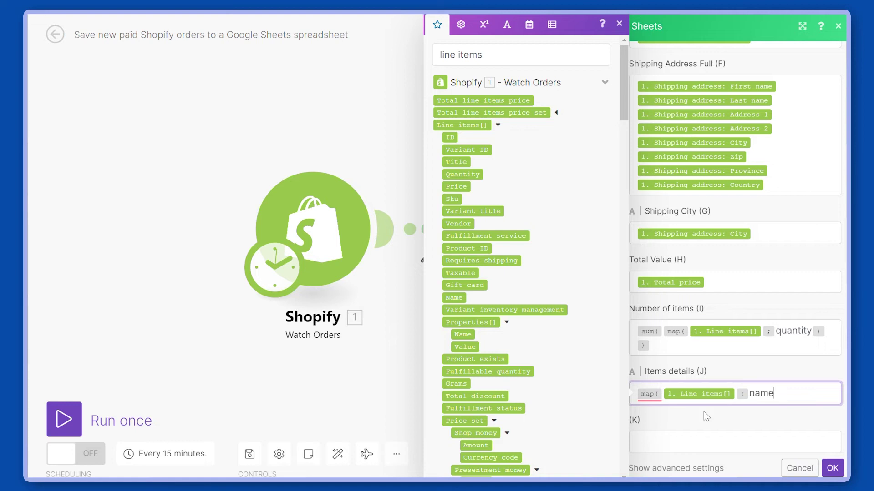
{"action": "type", "text": ")"}
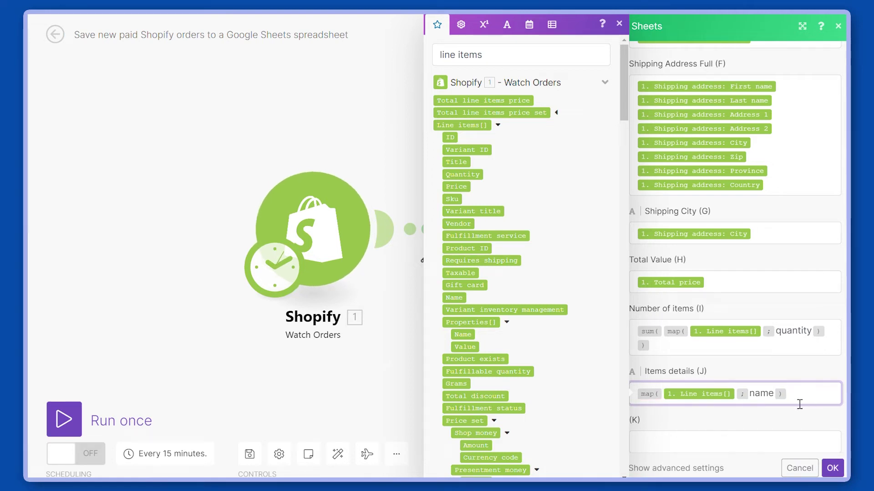
{"action": "mouse_move", "coordinate": [663, 397]}
{"action": "left_click", "coordinate": [528, 24]}
{"action": "left_click", "coordinate": [551, 151]}
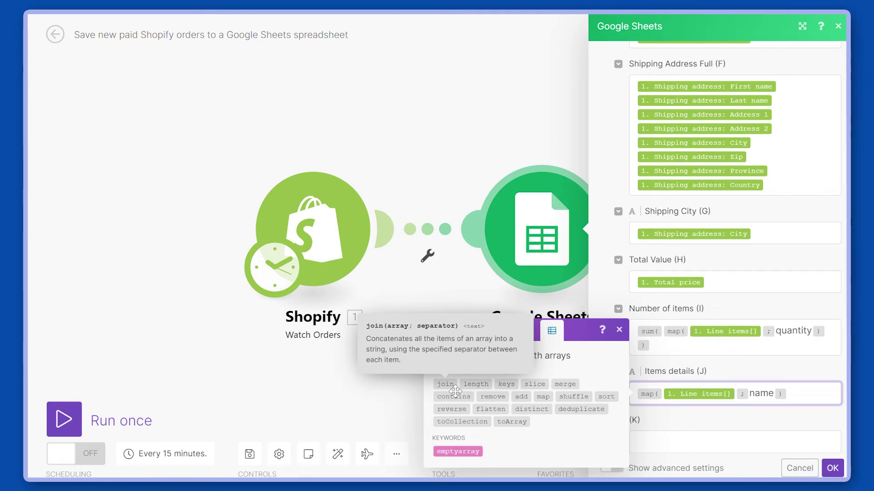
- Wrap the item names in join() with a comma separator, then confirm the module settings
{"action": "left_click", "coordinate": [455, 391]}
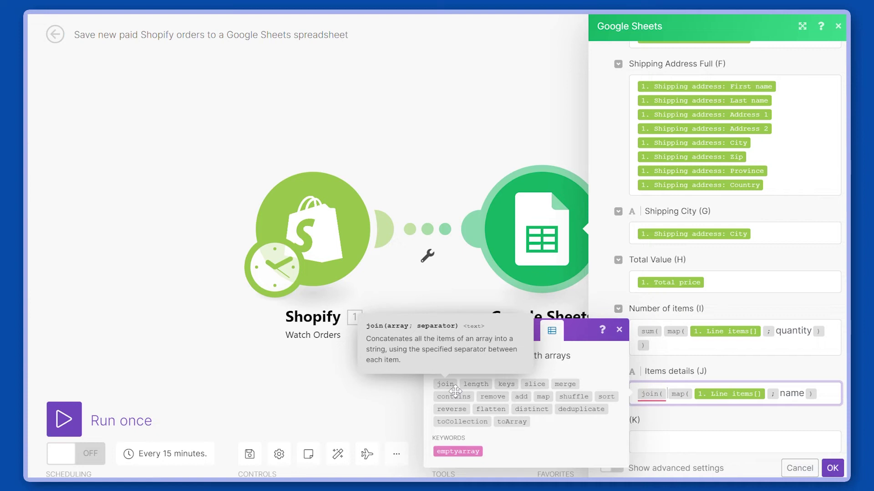
{"action": "left_click", "coordinate": [831, 399]}
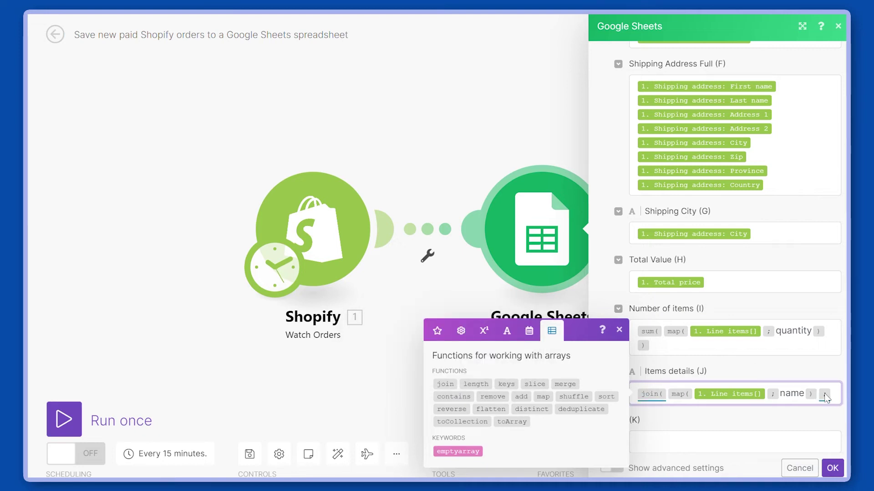
{"action": "type", "text": ", )"}
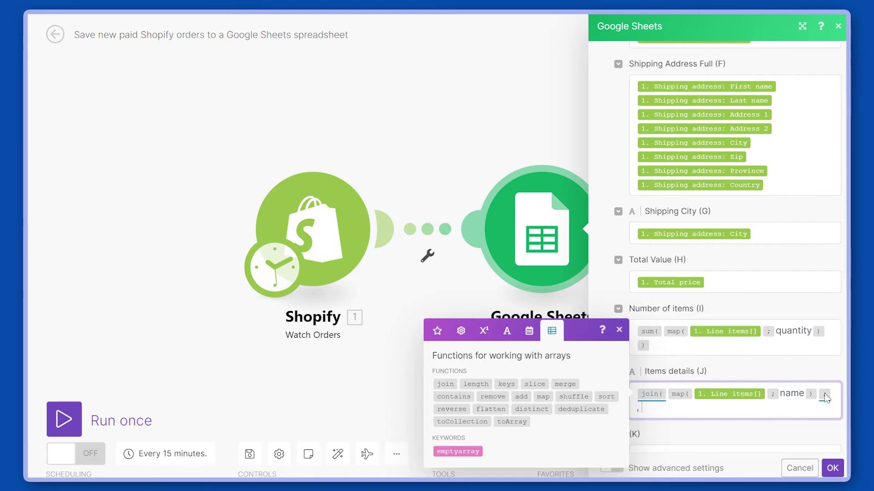
{"action": "scroll", "coordinate": [810, 398], "scroll_direction": "down", "scroll_amount": 5}
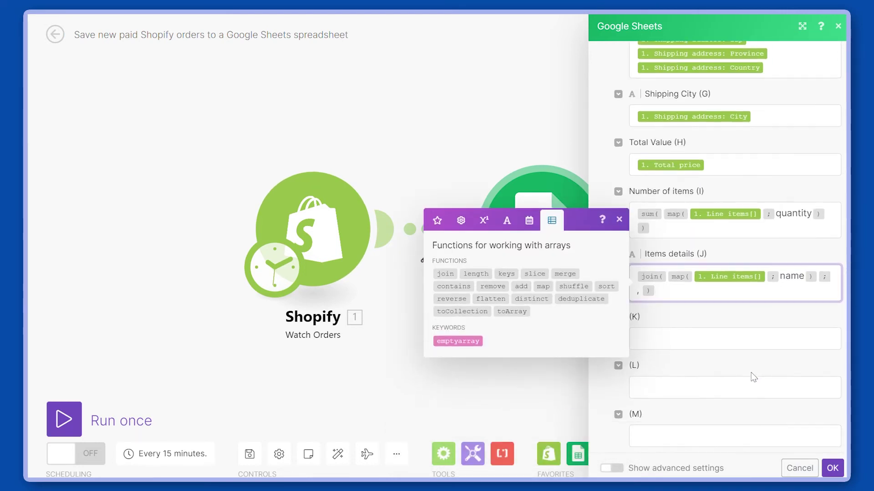
{"action": "left_click", "coordinate": [832, 468]}
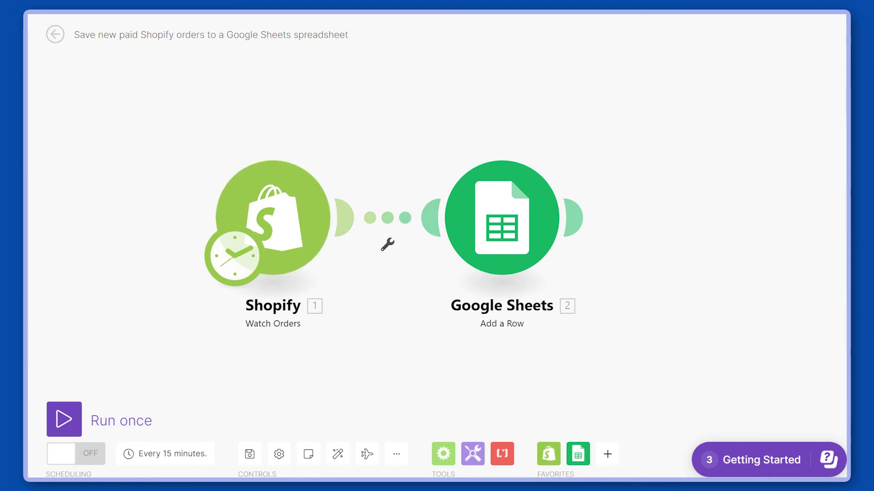
- Run the scenario once and inspect the Shopify order output and the Sheets row-2 result
{"action": "left_click", "coordinate": [80, 422]}
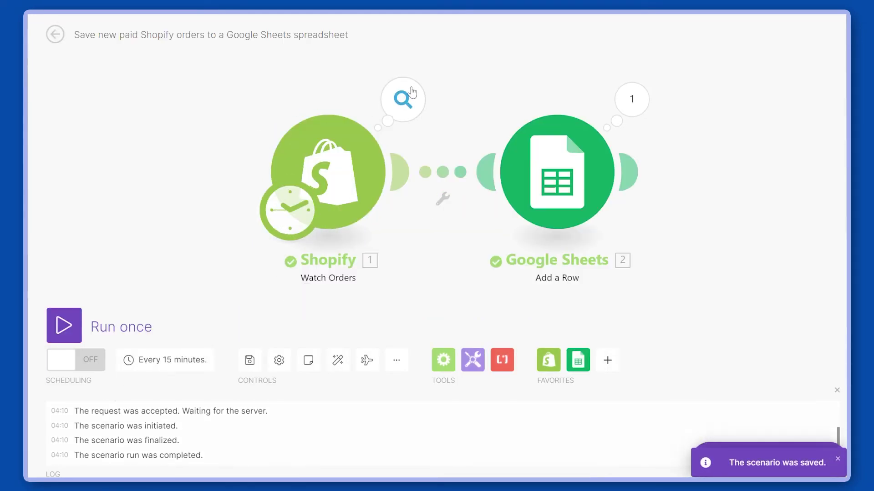
{"action": "left_click", "coordinate": [400, 99]}
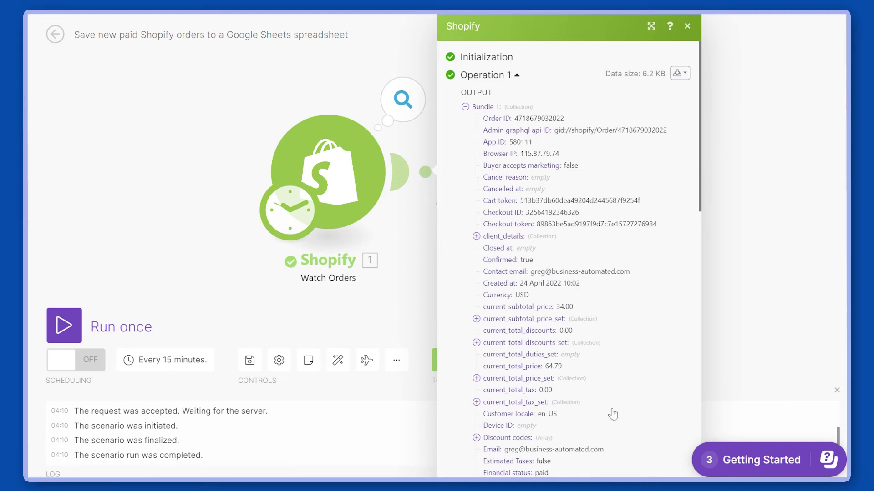
{"action": "left_click", "coordinate": [795, 159]}
{"action": "left_click", "coordinate": [628, 119]}
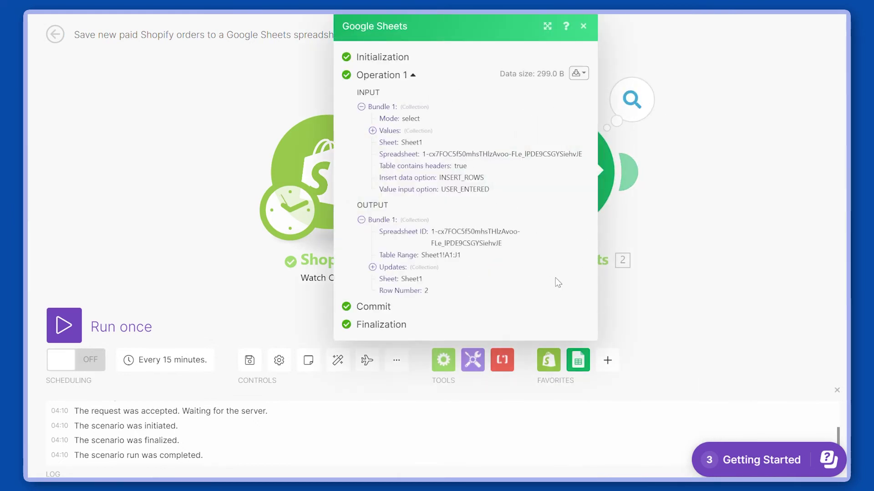
{"action": "left_click", "coordinate": [715, 162]}
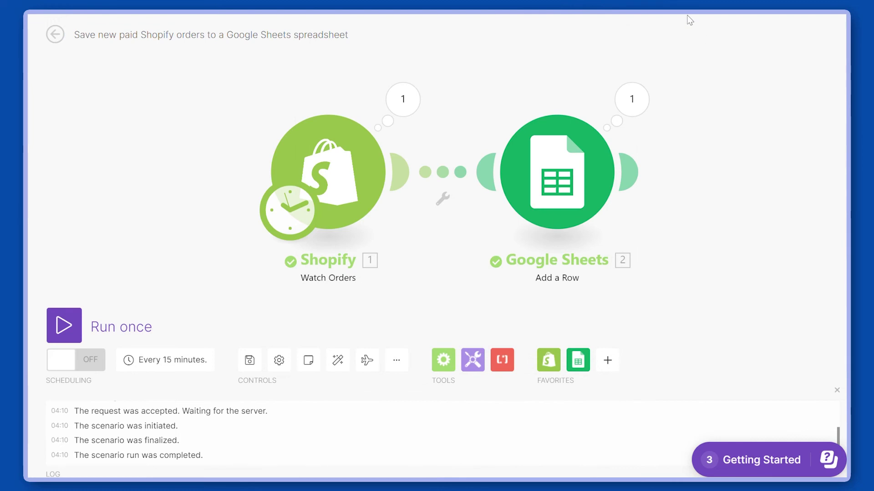
- Check row 2's order date, paid status and empty Status Logistics cell in My store Orders
{"action": "left_click", "coordinate": [637, 21]}
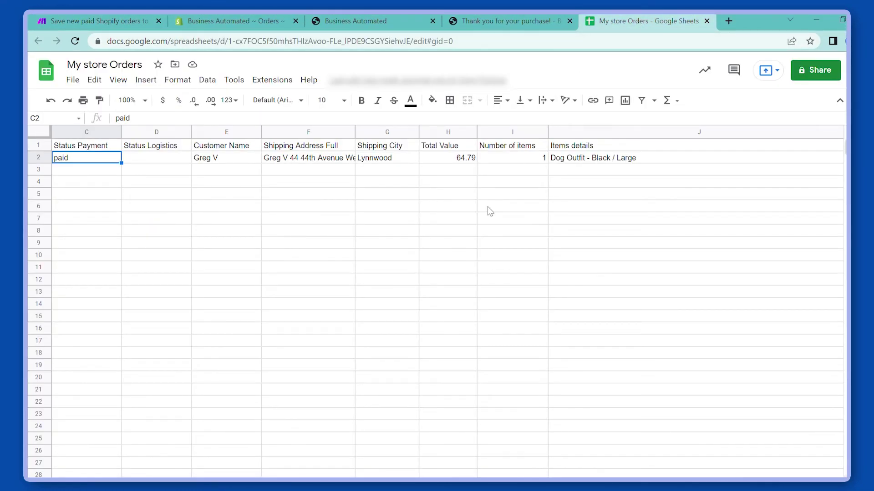
{"action": "left_click", "coordinate": [134, 159]}
{"action": "left_click", "coordinate": [96, 163]}
{"action": "scroll", "coordinate": [131, 165], "scroll_direction": "left", "scroll_amount": 3}
{"action": "left_click", "coordinate": [131, 165]}
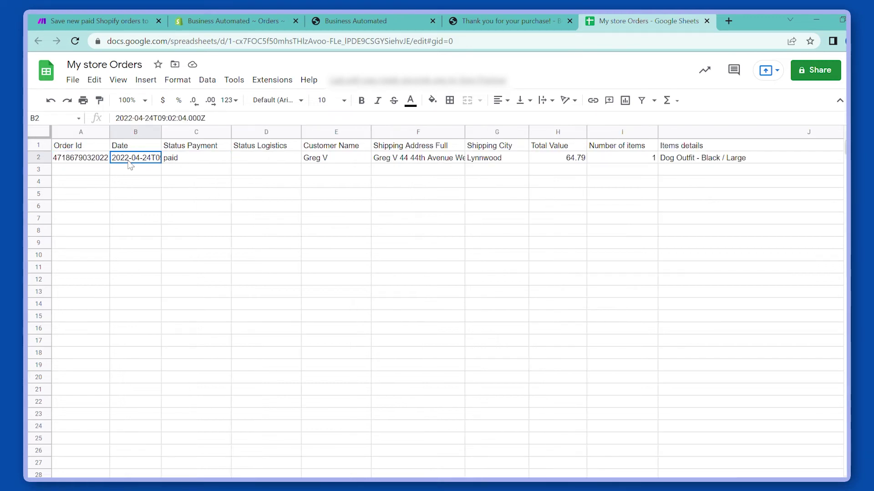
{"action": "left_click", "coordinate": [184, 164]}
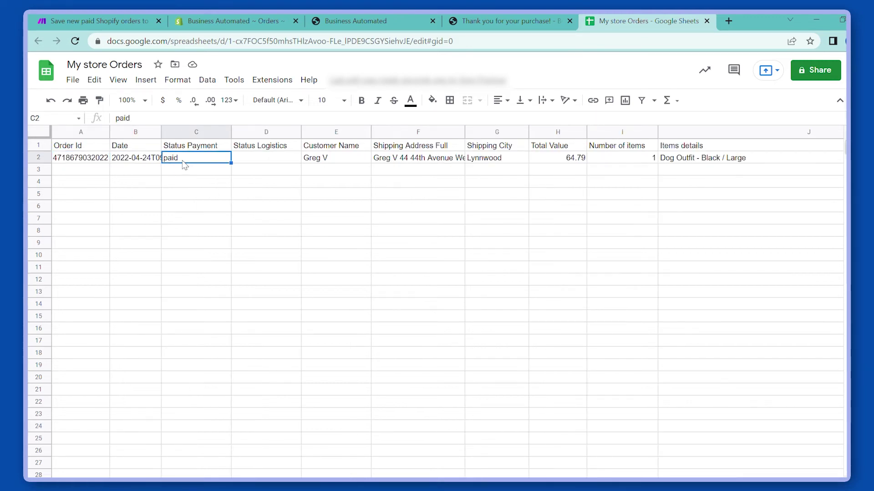
{"action": "left_click", "coordinate": [260, 164]}
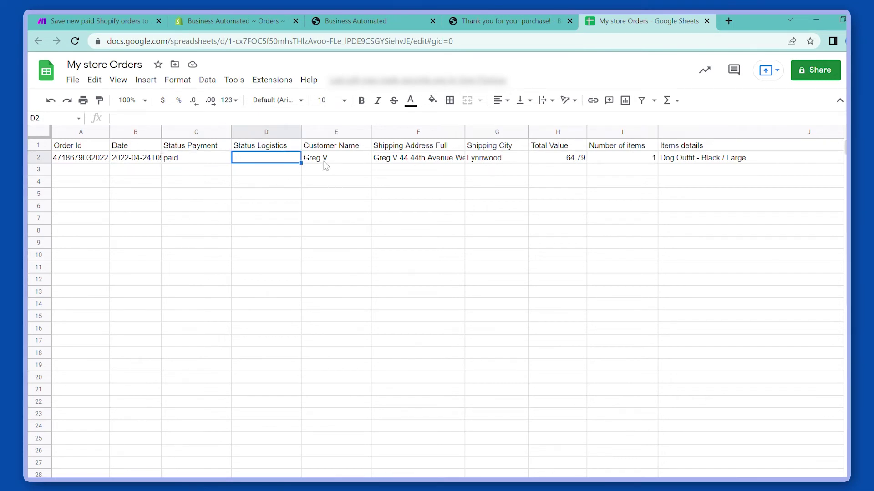
- Check row 2's shipping address, city, 64.79 total, item count and item details
{"action": "left_click", "coordinate": [394, 164]}
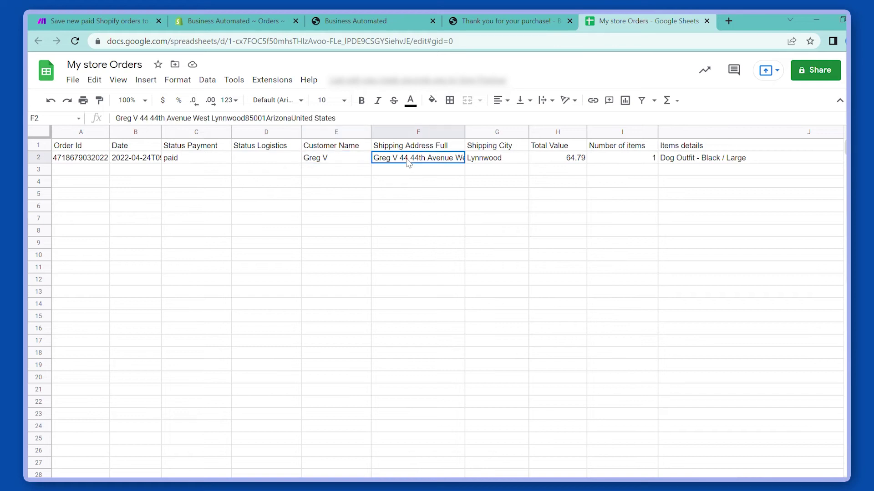
{"action": "left_click", "coordinate": [494, 162]}
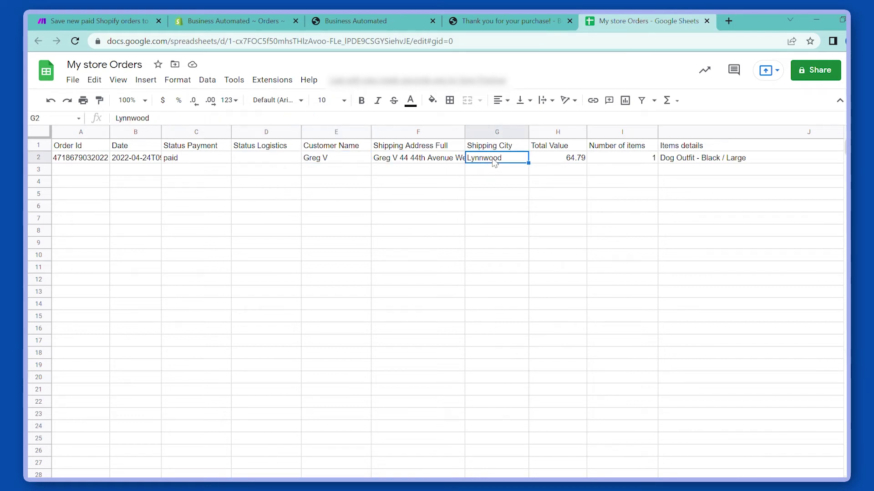
{"action": "left_click", "coordinate": [565, 162]}
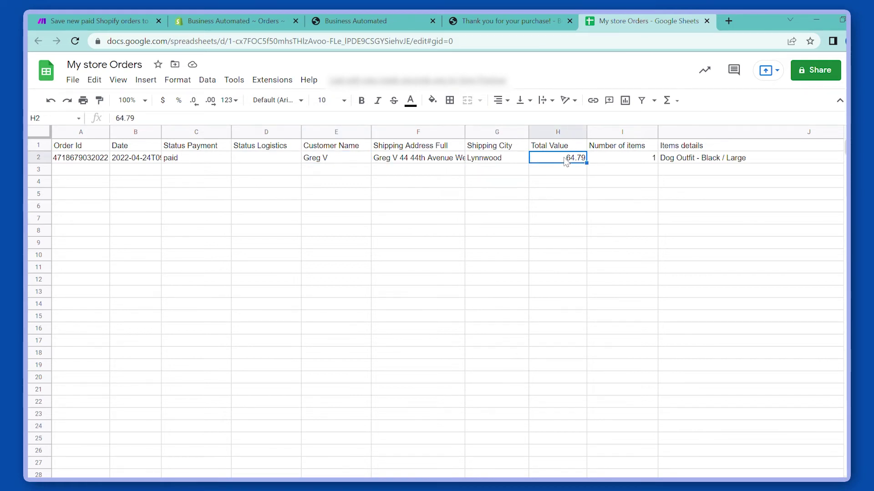
{"action": "left_click", "coordinate": [625, 162]}
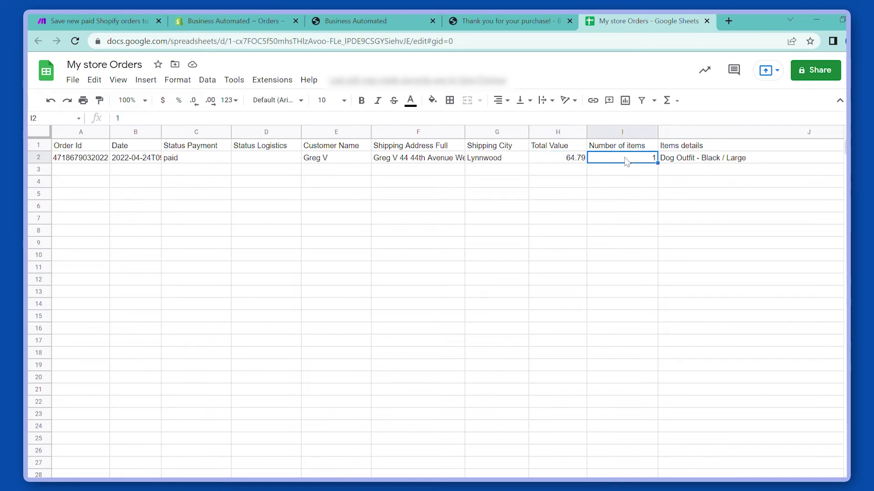
{"action": "left_click", "coordinate": [732, 163]}
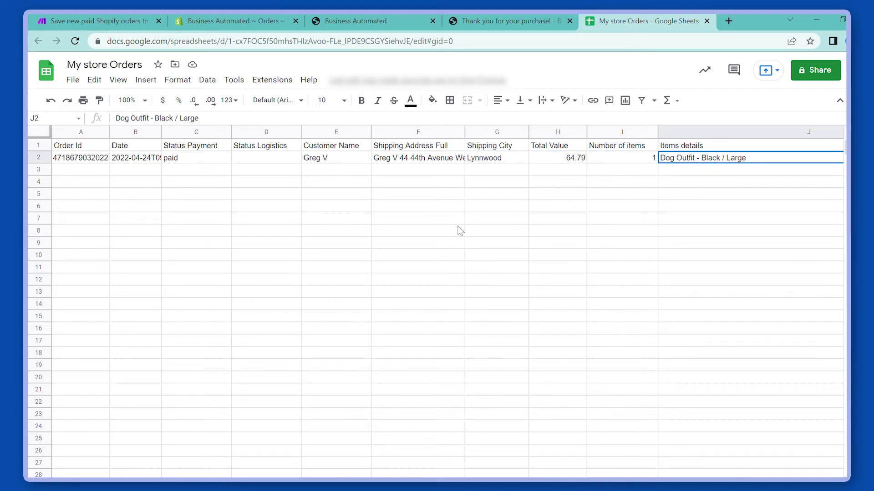
{"action": "left_click", "coordinate": [501, 21]}
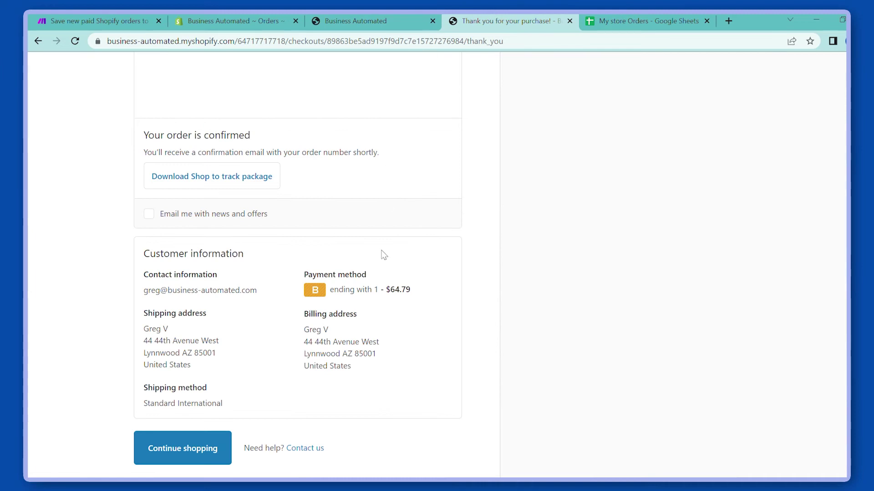
- Scroll to the top of the order confirmation, then go back through Shopify Orders to Make
{"action": "scroll", "coordinate": [375, 338], "scroll_direction": "up", "scroll_amount": 3}
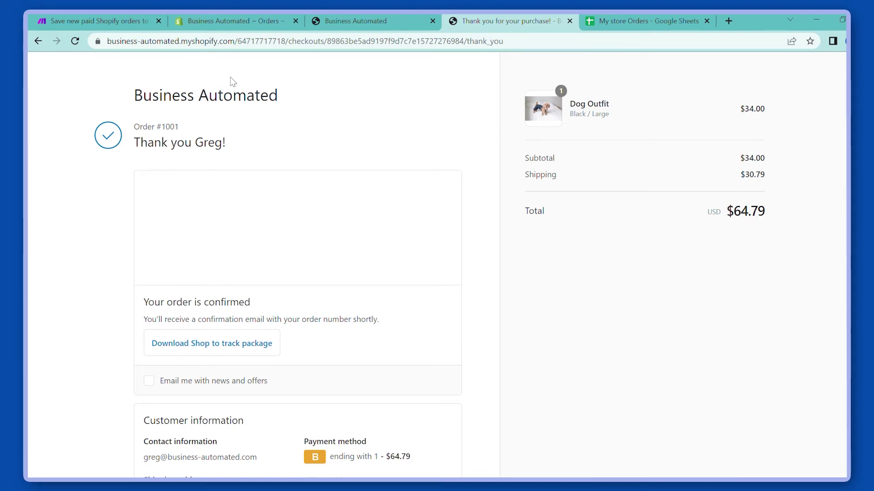
{"action": "left_click", "coordinate": [230, 21]}
{"action": "left_click", "coordinate": [97, 21]}
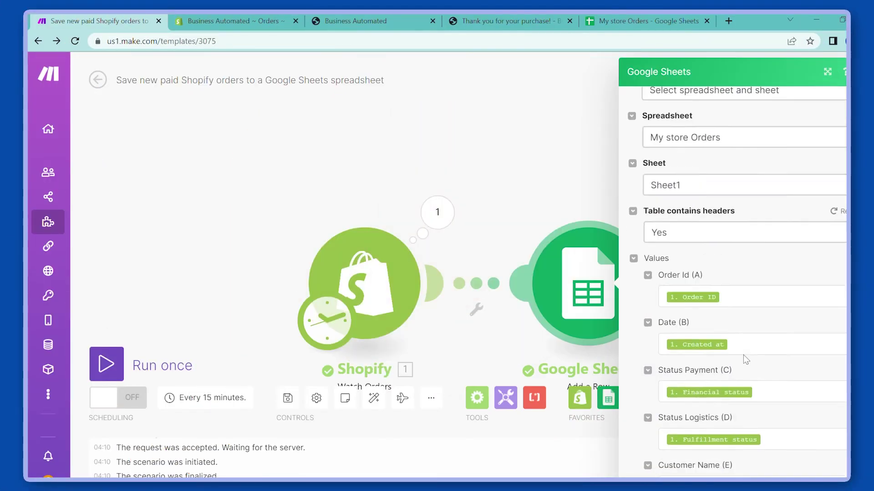
- Search the Shopify order fields for 'status' to map Status Logistics (D)
{"action": "scroll", "coordinate": [745, 360], "scroll_direction": "down", "scroll_amount": 1}
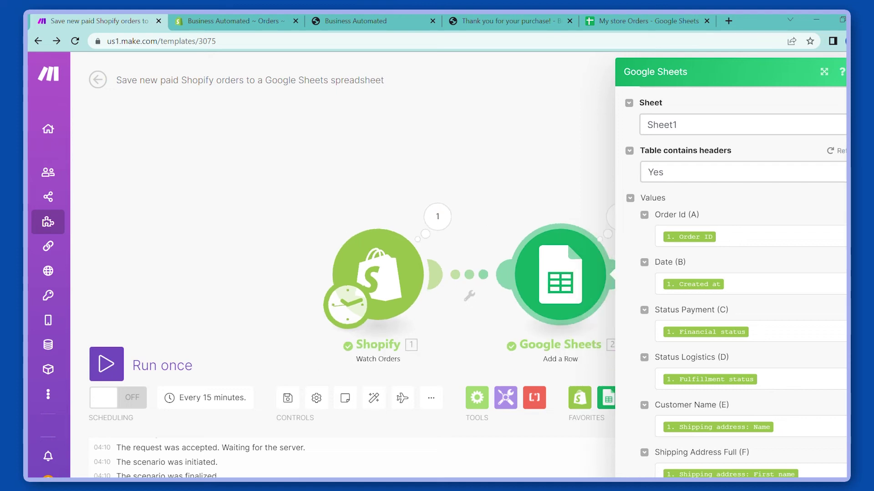
{"action": "scroll", "coordinate": [786, 270], "scroll_direction": "down", "scroll_amount": 2}
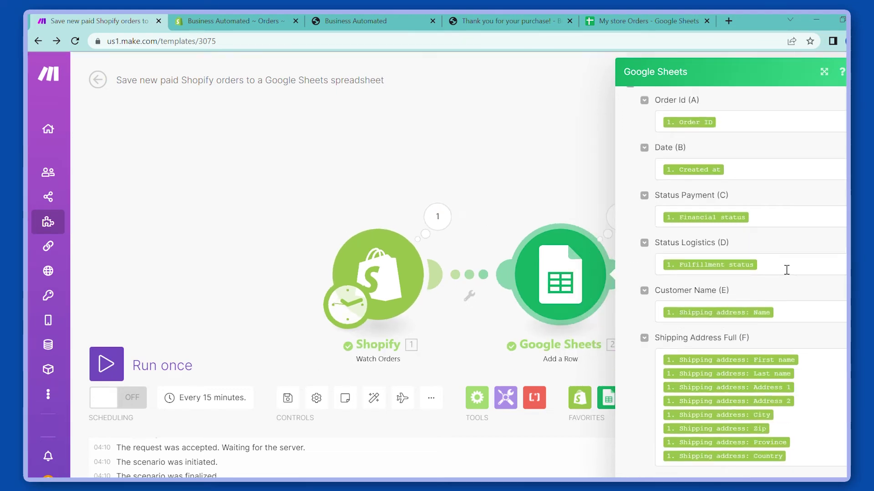
{"action": "left_click", "coordinate": [786, 270]}
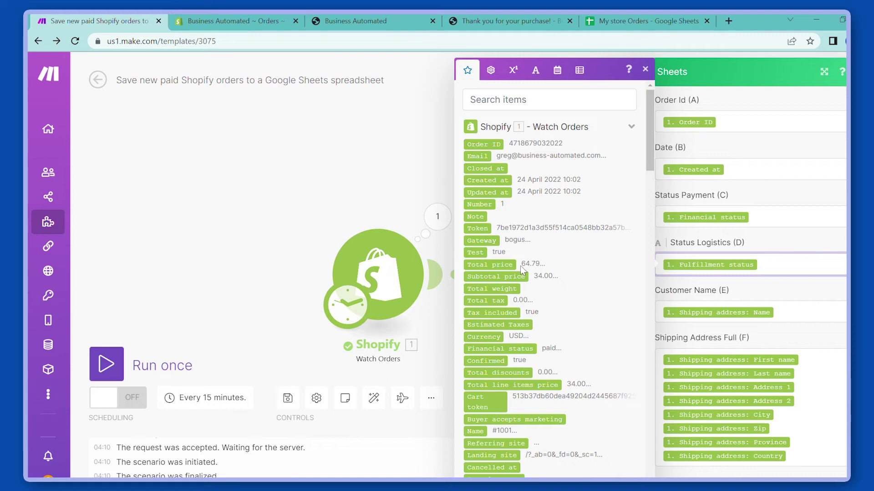
{"action": "left_click", "coordinate": [533, 108]}
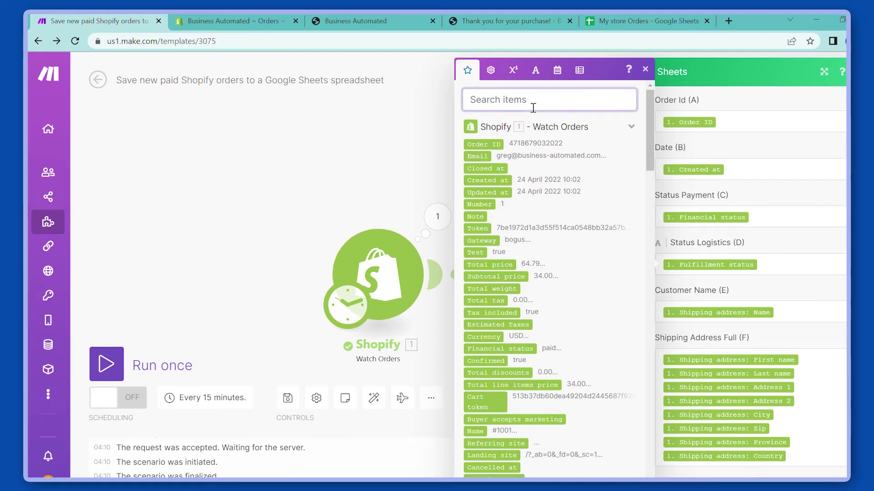
{"action": "type", "text": "sta"}
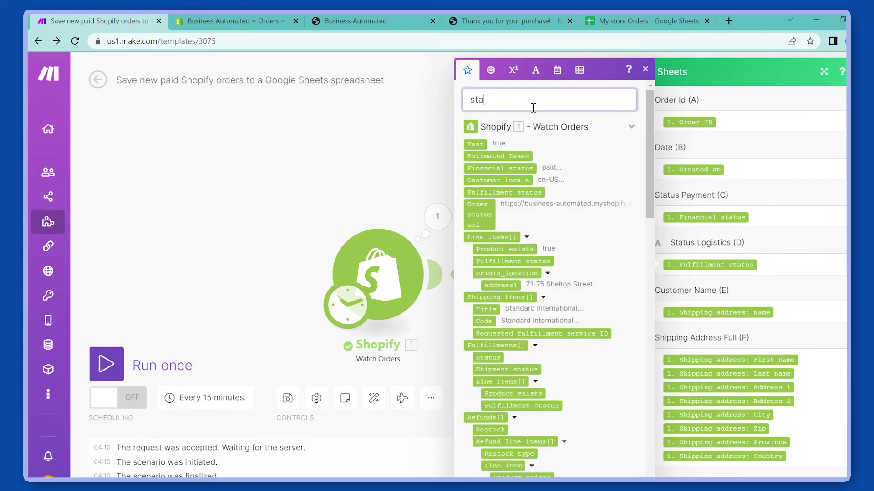
{"action": "type", "text": "tus"}
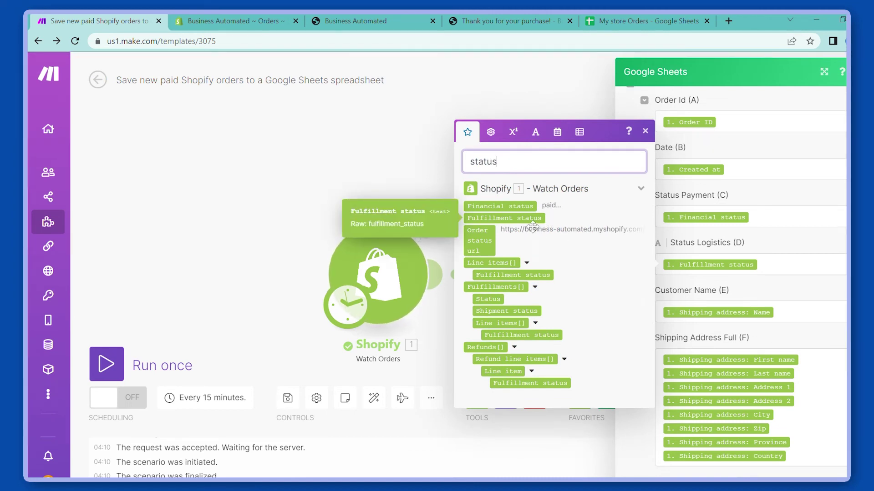
{"action": "left_click", "coordinate": [564, 359]}
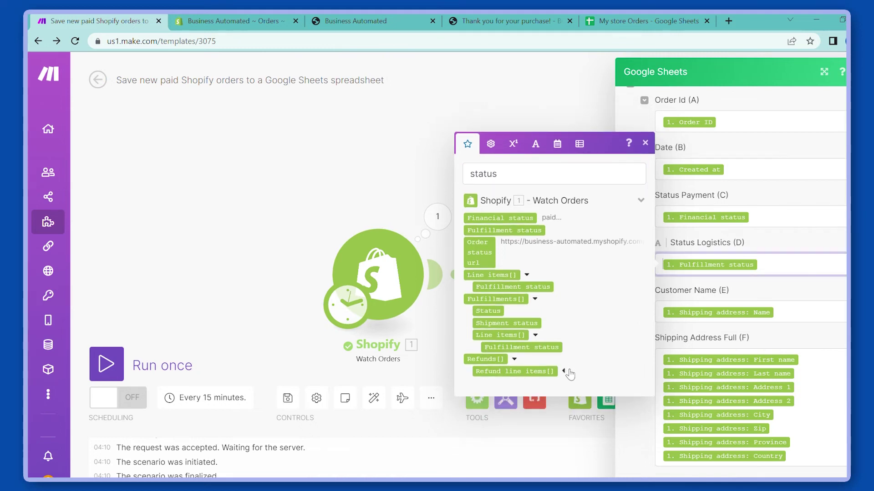
{"action": "left_click", "coordinate": [564, 371]}
- Compare the fulfillment status in Shopify, browse refund line item fields, and close the module settings
{"action": "key", "text": "ctrl+Tab"}
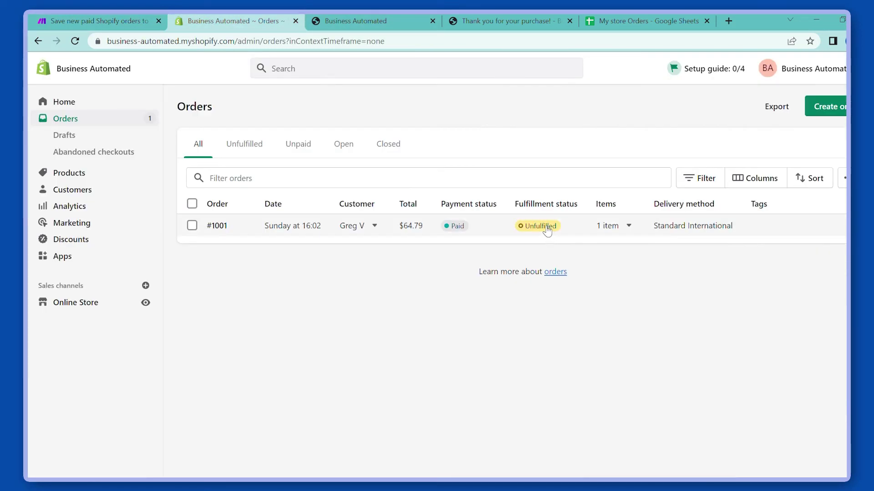
{"action": "key", "text": "ctrl+shift+Tab"}
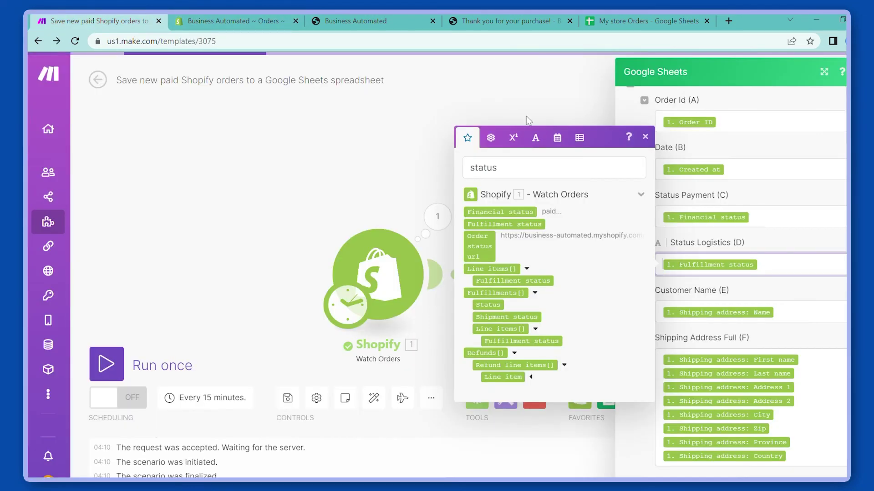
{"action": "left_click", "coordinate": [530, 377]}
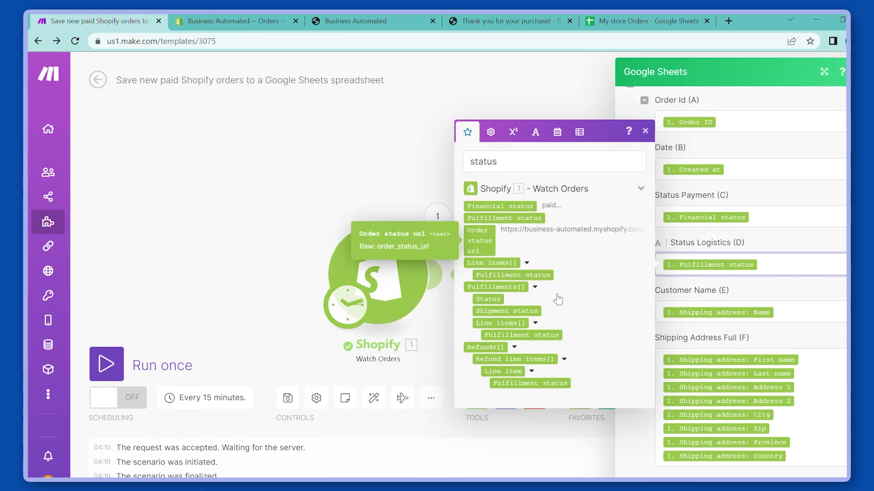
{"action": "left_click", "coordinate": [791, 256]}
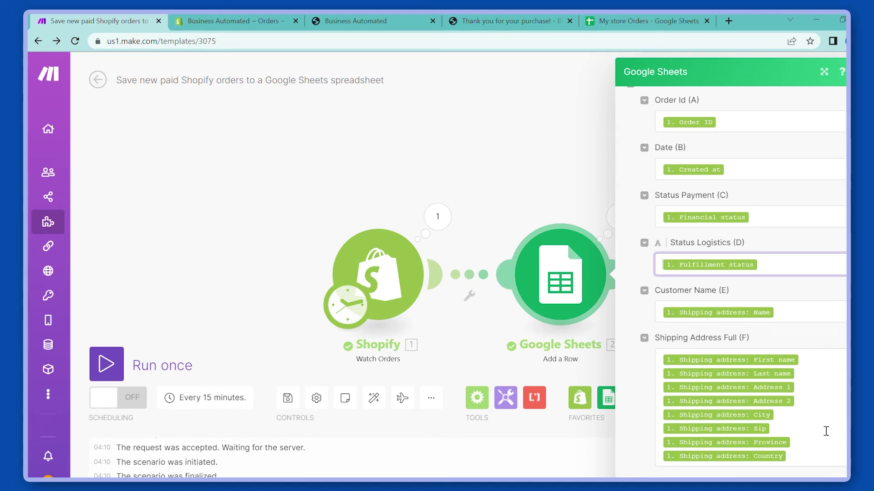
{"action": "scroll", "coordinate": [826, 431], "scroll_direction": "down", "scroll_amount": 11}
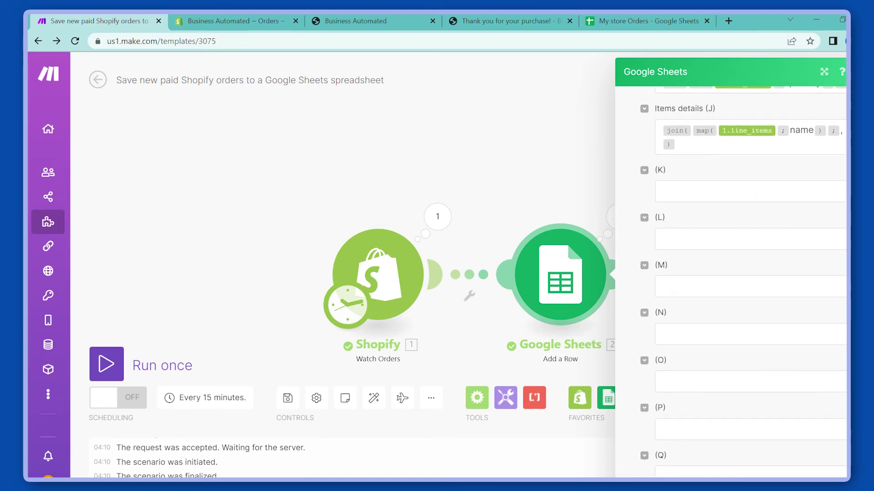
{"action": "key", "text": "Escape"}
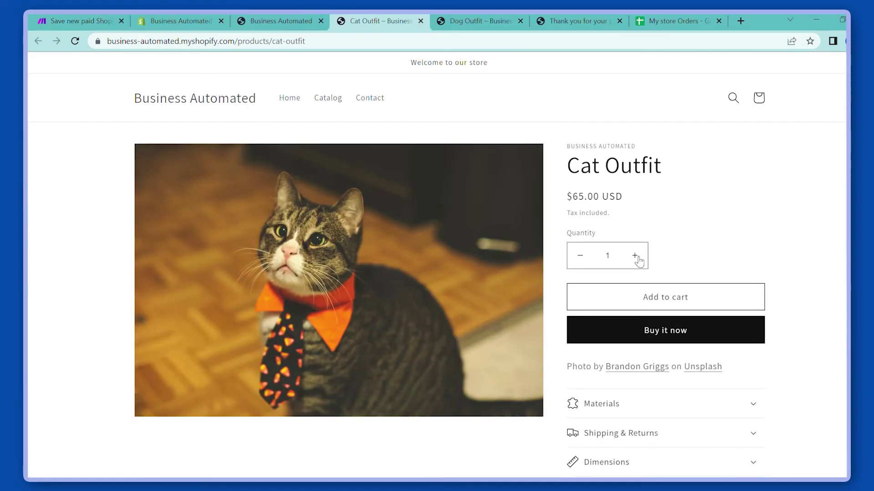
- Add 3 Cat Outfits and 3 Large Dog Outfits to the cart and start checkout
{"action": "left_click", "coordinate": [636, 256]}
{"action": "left_click", "coordinate": [677, 296]}
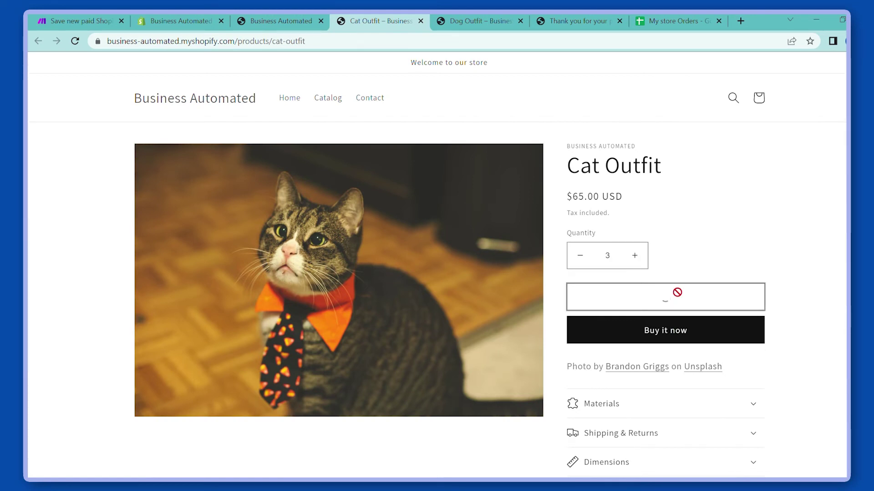
{"action": "left_click", "coordinate": [473, 28]}
{"action": "left_click", "coordinate": [634, 348]}
{"action": "left_click", "coordinate": [634, 347]}
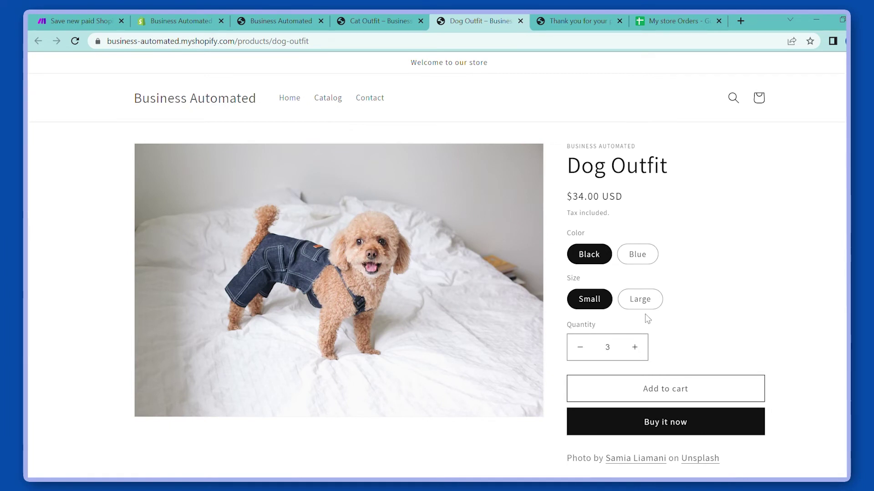
{"action": "left_click", "coordinate": [642, 301]}
{"action": "left_click", "coordinate": [675, 397]}
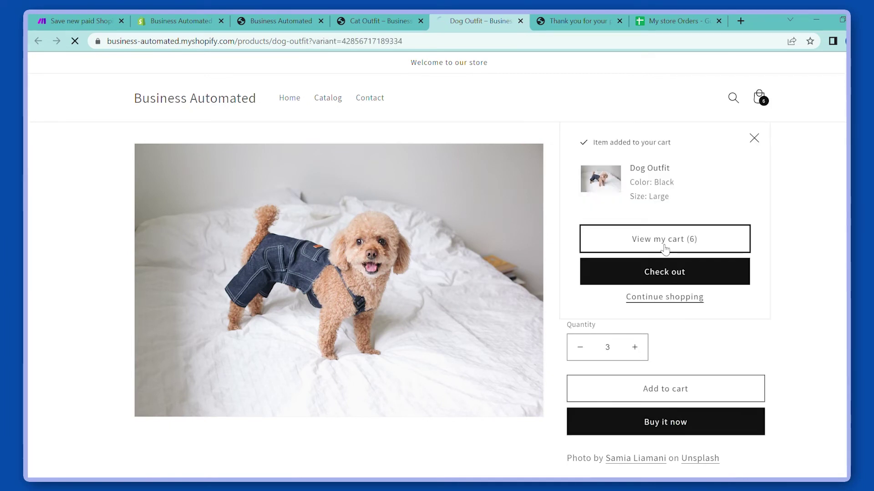
{"action": "left_click", "coordinate": [662, 249]}
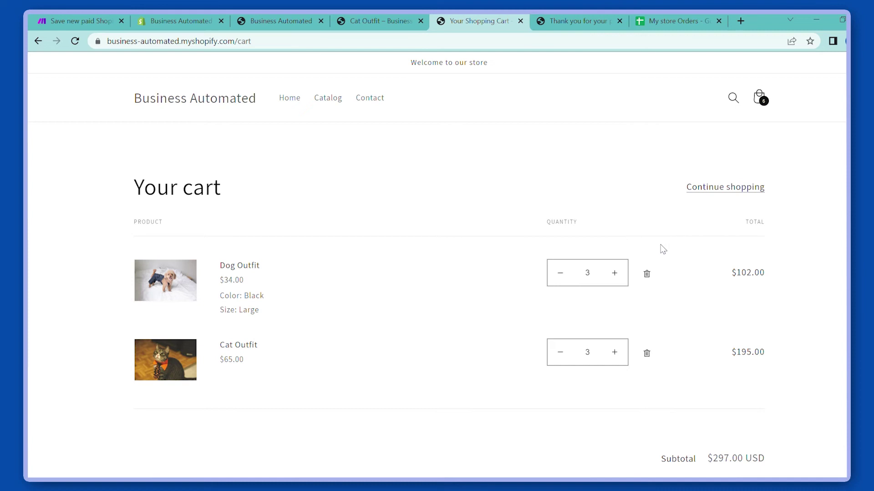
{"action": "scroll", "coordinate": [673, 236], "scroll_direction": "down", "scroll_amount": 4}
{"action": "left_click", "coordinate": [672, 331]}
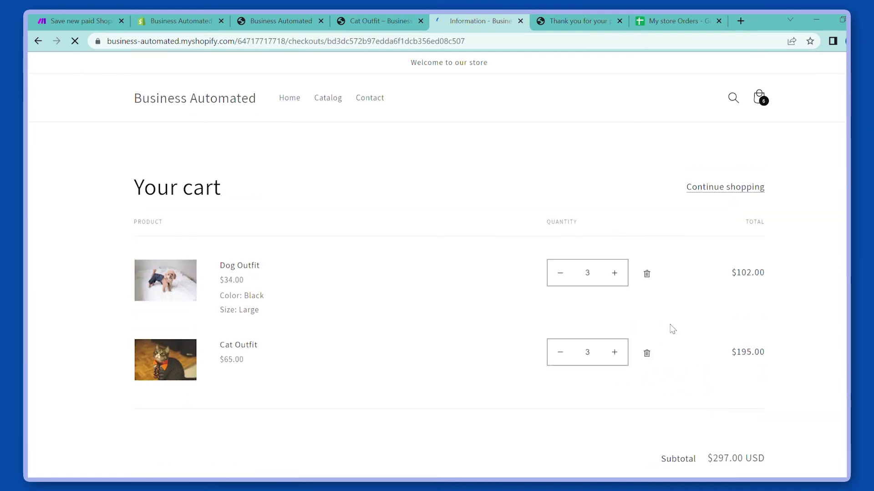
- Fill in the contact phone, customer name and shipping address, then continue to payment
{"action": "type", "text": "0812"}
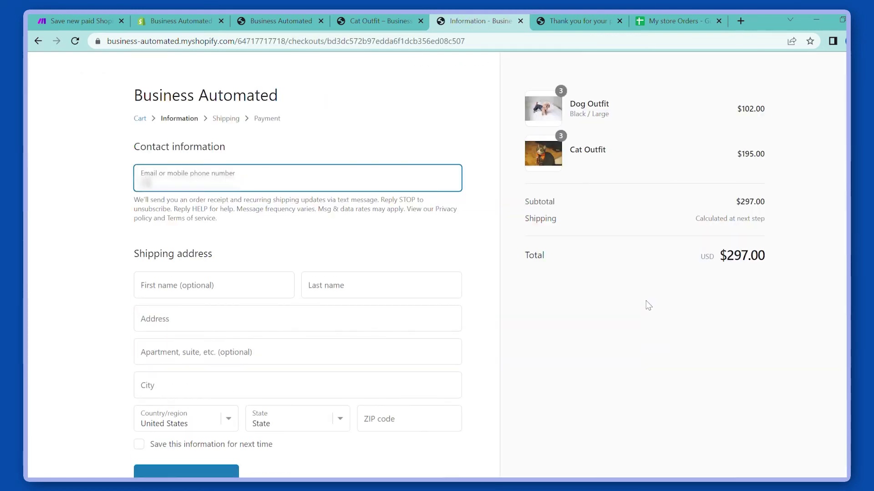
{"action": "type", "text": "345678"}
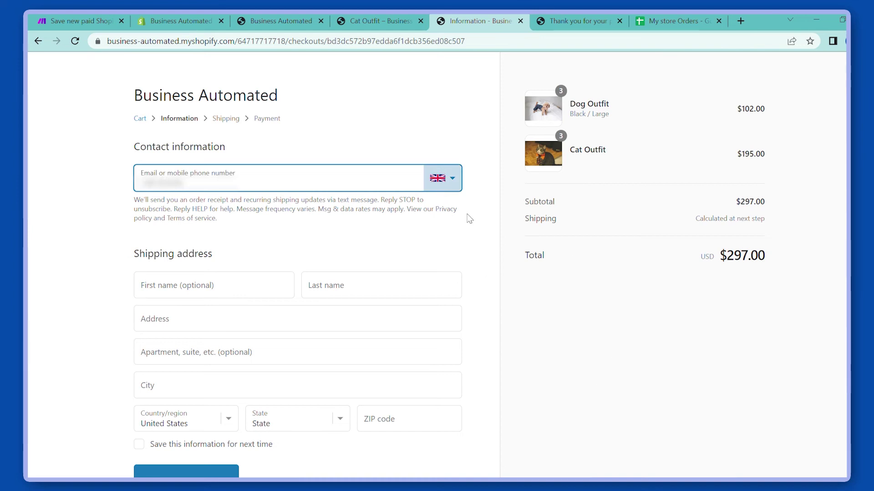
{"action": "key", "text": "Tab"}
{"action": "type", "text": "FongSmith"}
{"action": "key", "text": "Tab"}
{"action": "type", "text": "123 Main St"}
{"action": "left_click", "coordinate": [205, 366]}
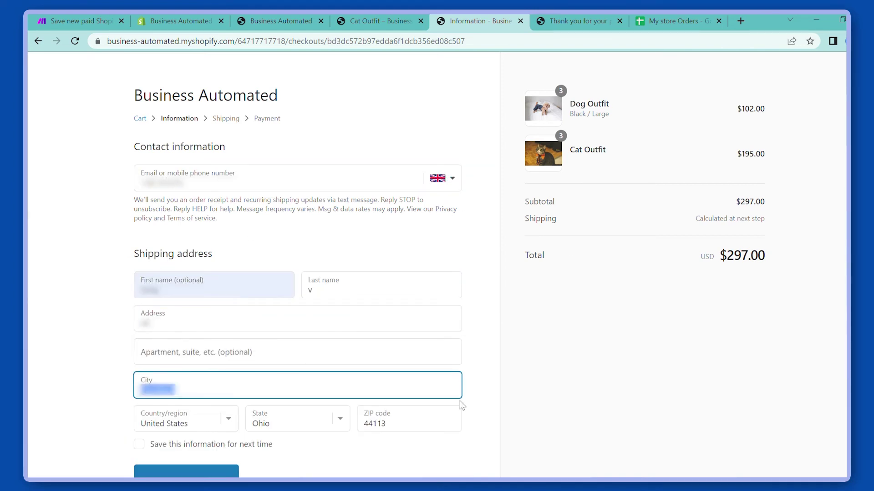
{"action": "left_click", "coordinate": [218, 473]}
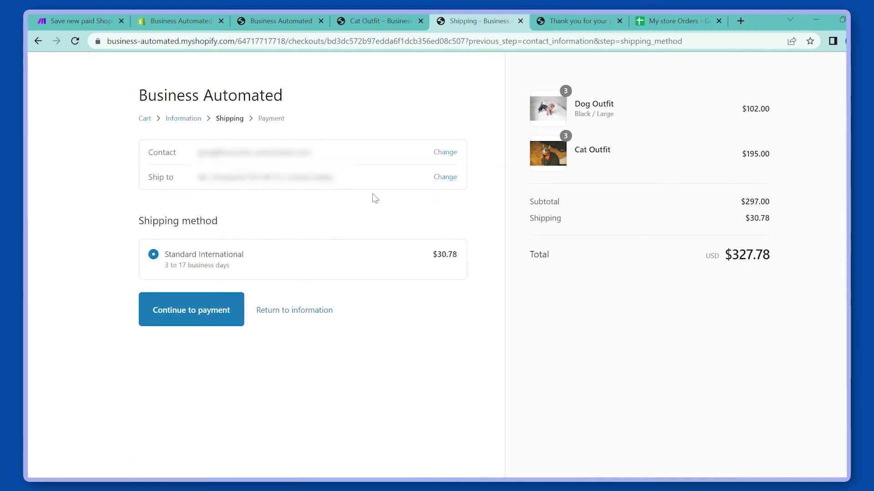
{"action": "left_click", "coordinate": [231, 312]}
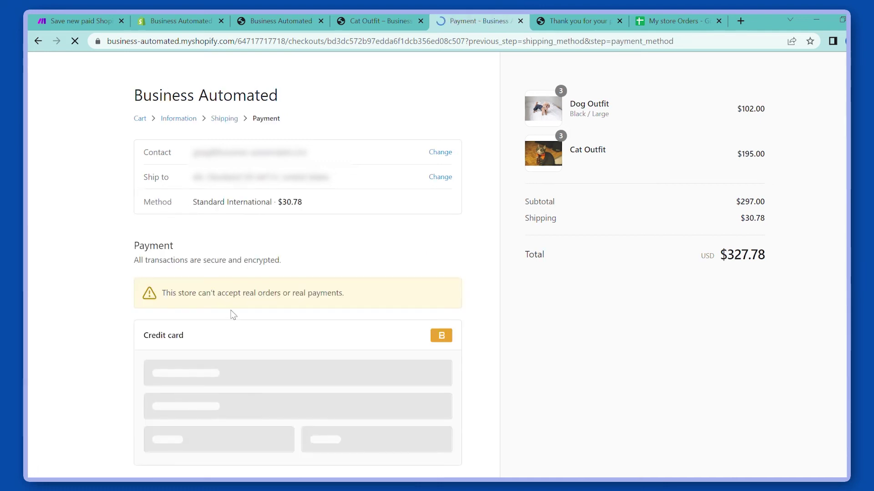
- Enter the test card number, name on card and expiry date, and pay for the order
{"action": "left_click", "coordinate": [196, 385]}
{"action": "type", "text": "1"}
{"action": "left_click", "coordinate": [194, 408]}
{"action": "type", "text": "Frest"}
{"action": "key", "text": "Tab"}
{"action": "type", "text": "1125"}
{"action": "key", "text": "Return"}
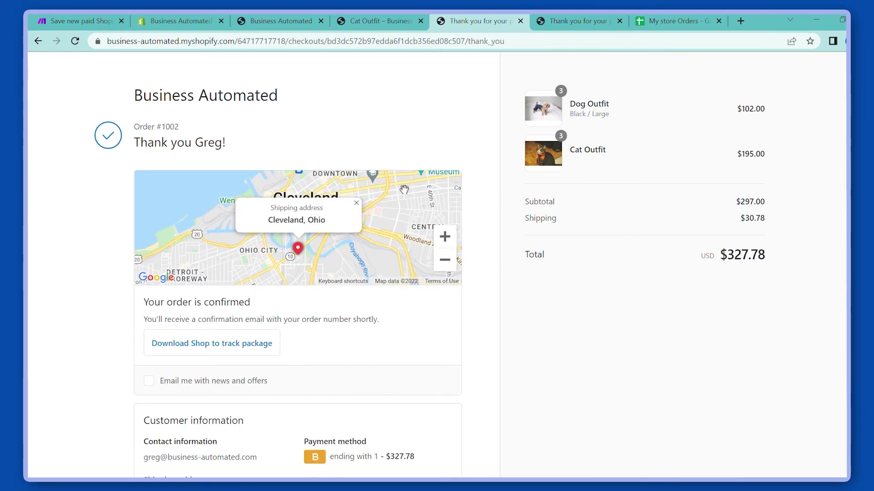
{"action": "left_click", "coordinate": [86, 16]}
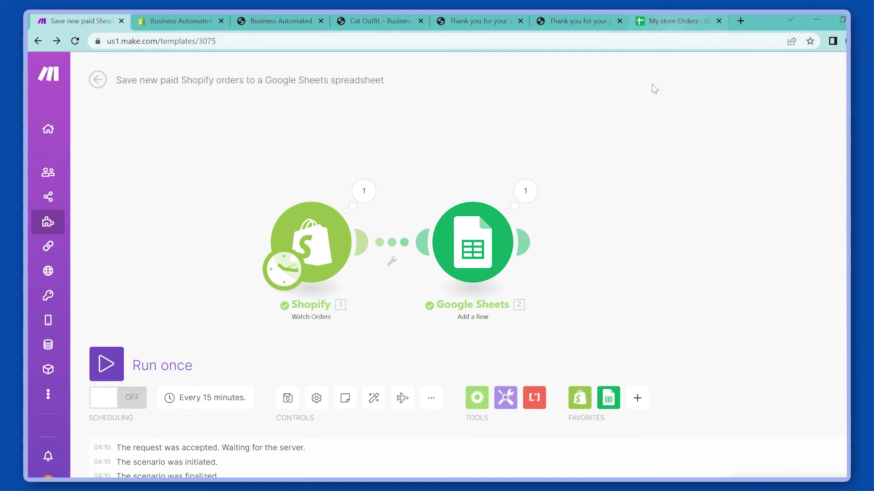
- Run the scenario again, inspect the new Shopify order bundle, and open My store Orders
{"action": "left_click", "coordinate": [107, 364]}
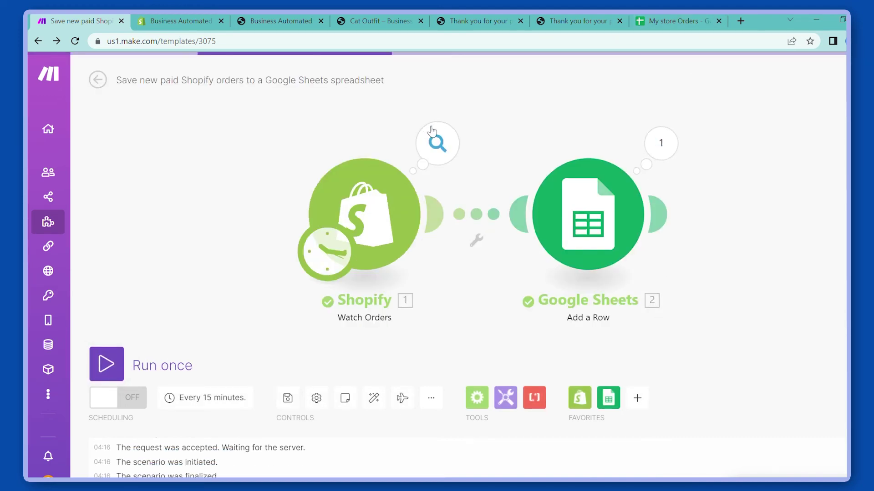
{"action": "left_click", "coordinate": [437, 142]}
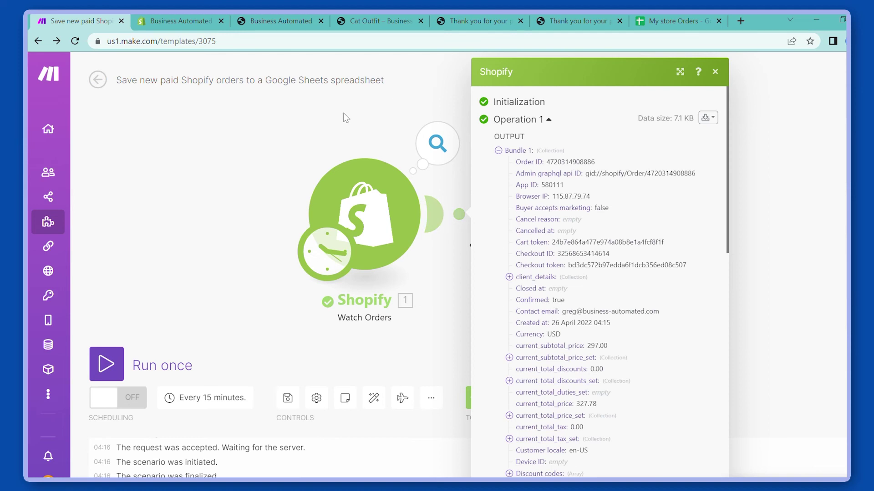
{"action": "left_click", "coordinate": [343, 113]}
{"action": "left_click", "coordinate": [665, 20]}
{"action": "left_click", "coordinate": [503, 160]}
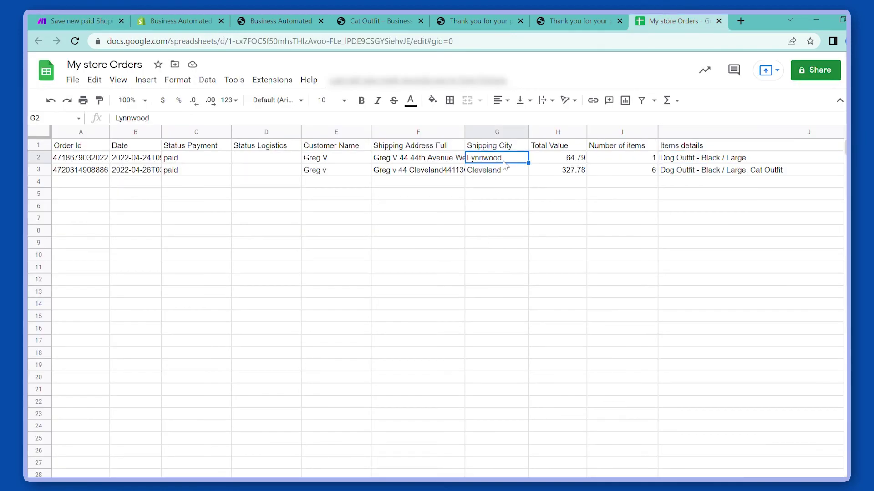
{"action": "left_click", "coordinate": [639, 172]}
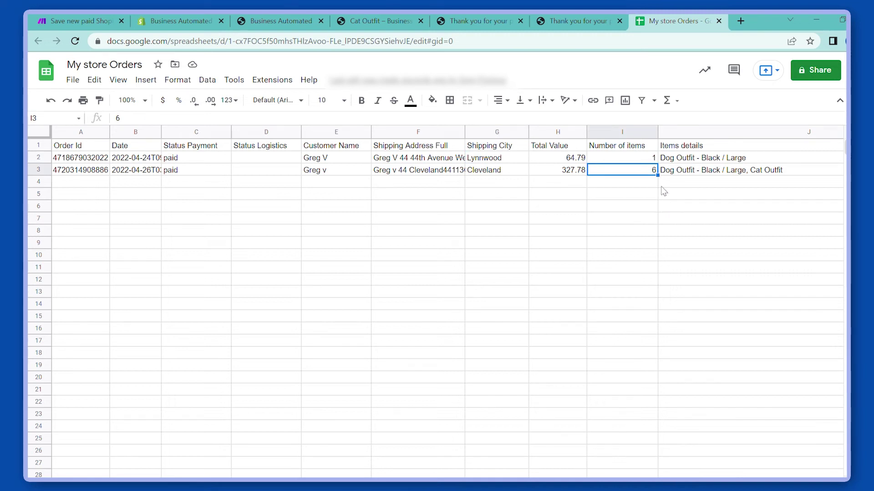
{"action": "left_click", "coordinate": [714, 176]}
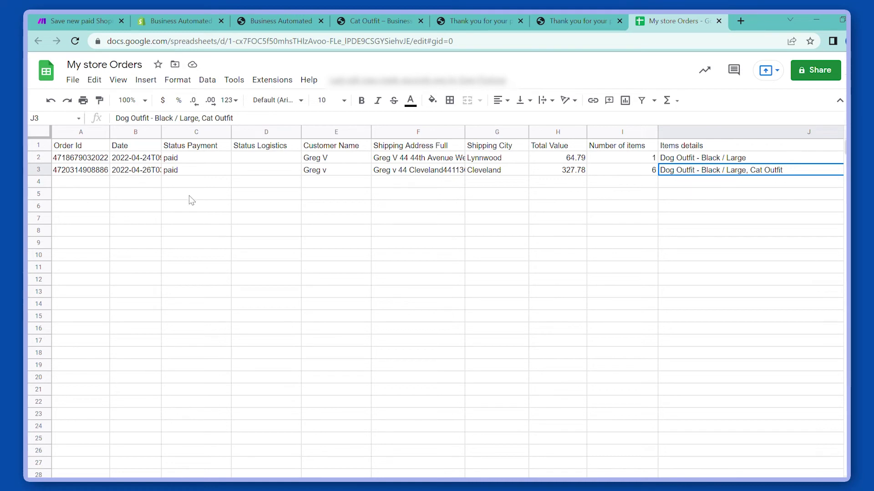
{"action": "left_click", "coordinate": [432, 171]}
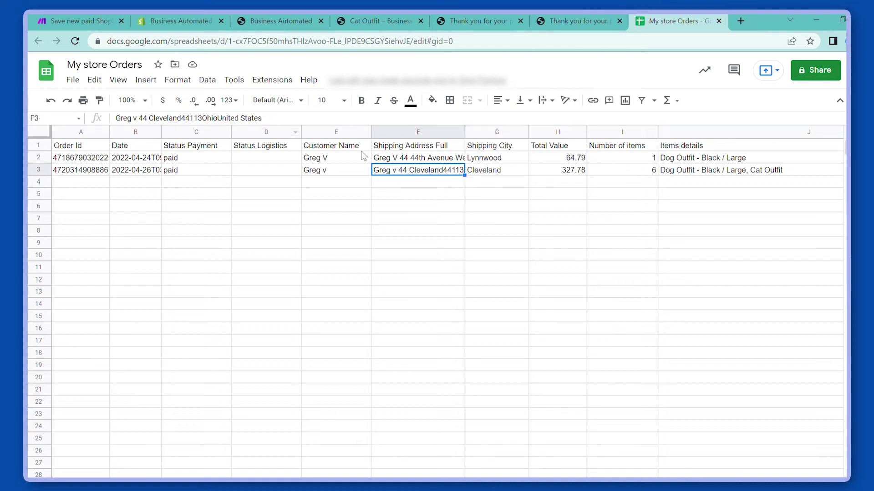
{"action": "left_click", "coordinate": [444, 160]}
{"action": "left_click", "coordinate": [526, 170]}
{"action": "left_click", "coordinate": [532, 170]}
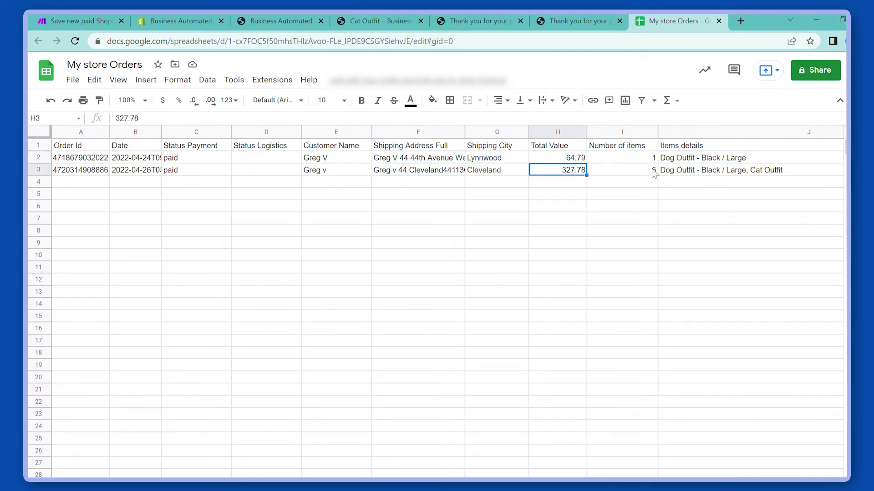
{"action": "left_click", "coordinate": [393, 172]}
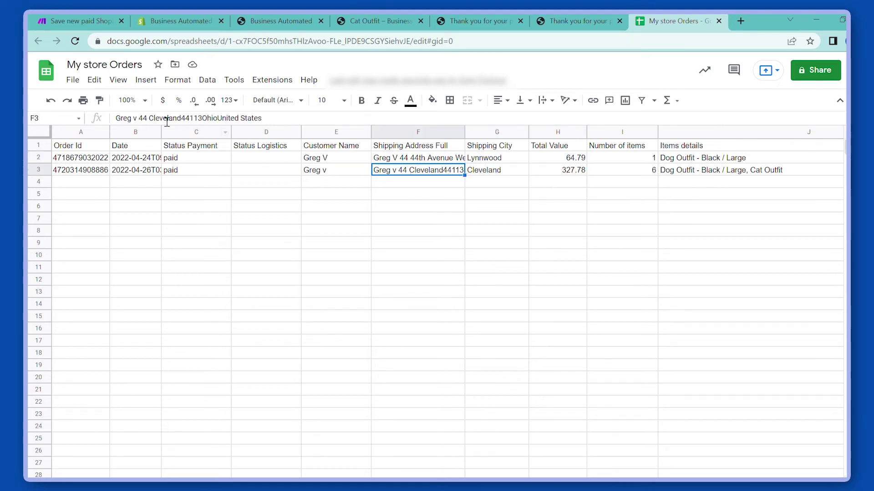
{"action": "left_click", "coordinate": [247, 121]}
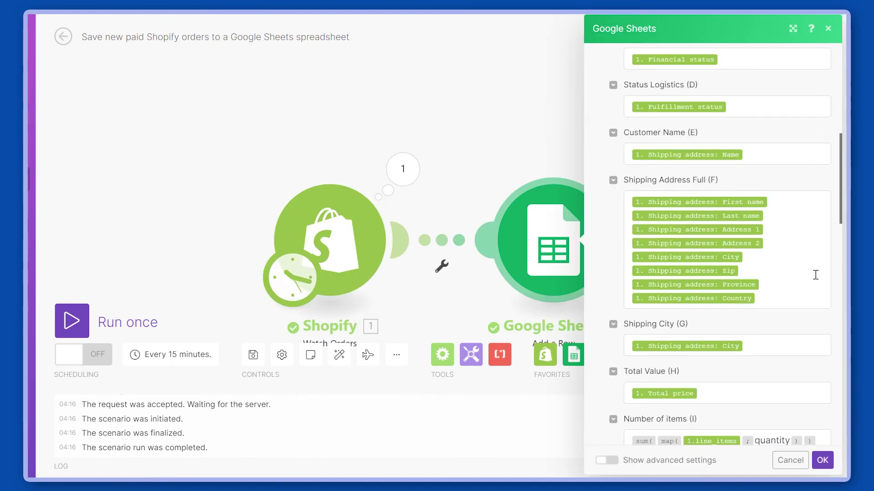
- Re-space the eight address parts in Shipping Address Full (F) and save the Google Sheets module
{"action": "left_click", "coordinate": [785, 210]}
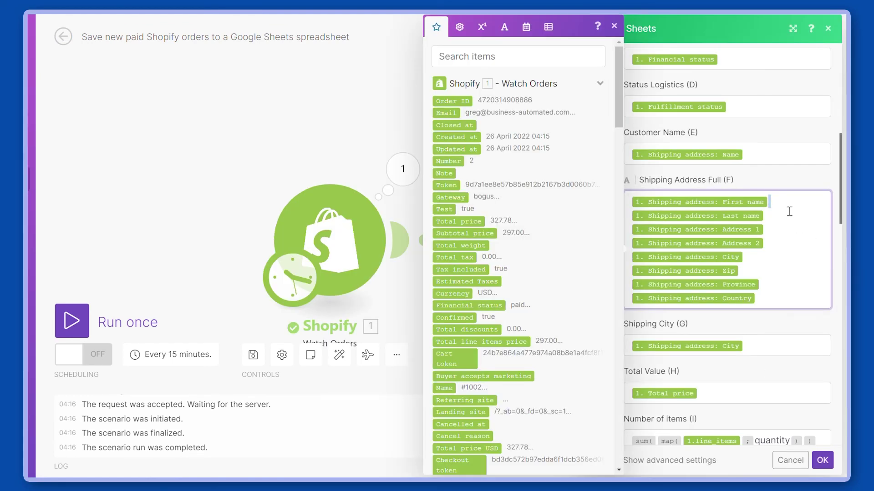
{"action": "key", "text": "Up"}
{"action": "key", "text": "shift+Down"}
{"action": "key", "text": "Right"}
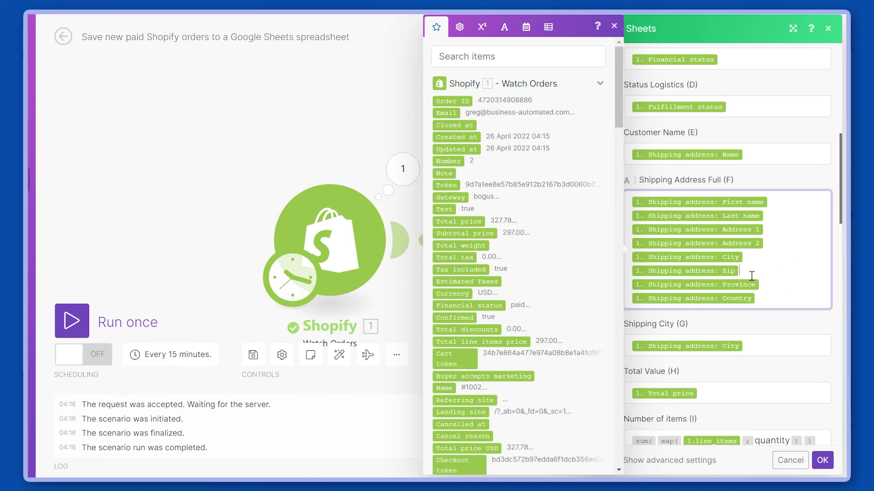
{"action": "left_click", "coordinate": [777, 306]}
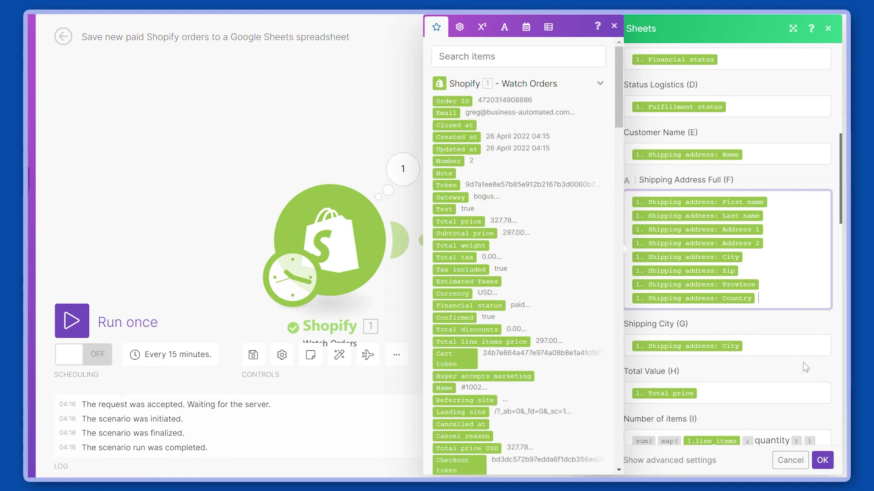
{"action": "scroll", "coordinate": [806, 368], "scroll_direction": "down", "scroll_amount": 5}
{"action": "left_click", "coordinate": [822, 460]}
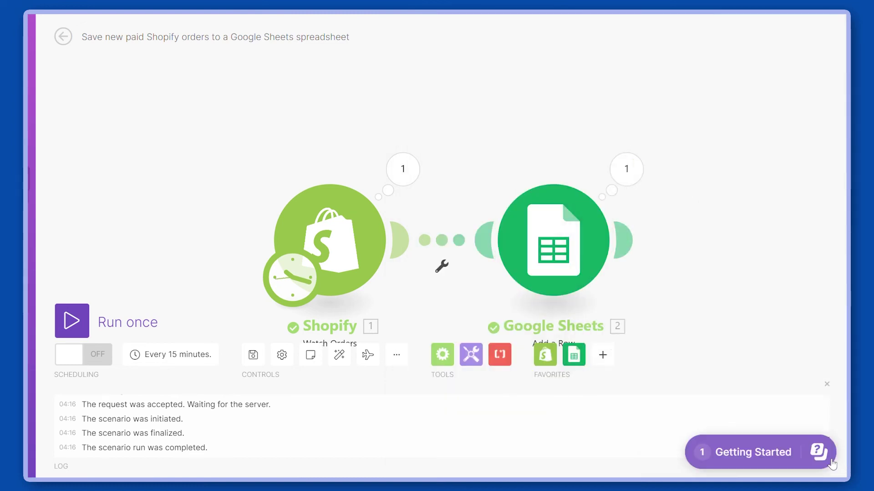
- Set the Shopify trigger to start manually from order #1002 and run the scenario once
{"action": "left_click", "coordinate": [73, 328]}
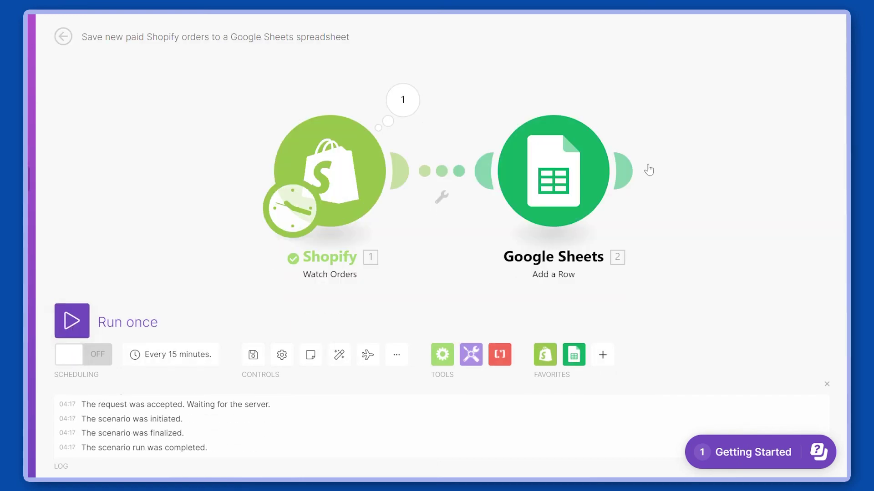
{"action": "right_click", "coordinate": [339, 146]}
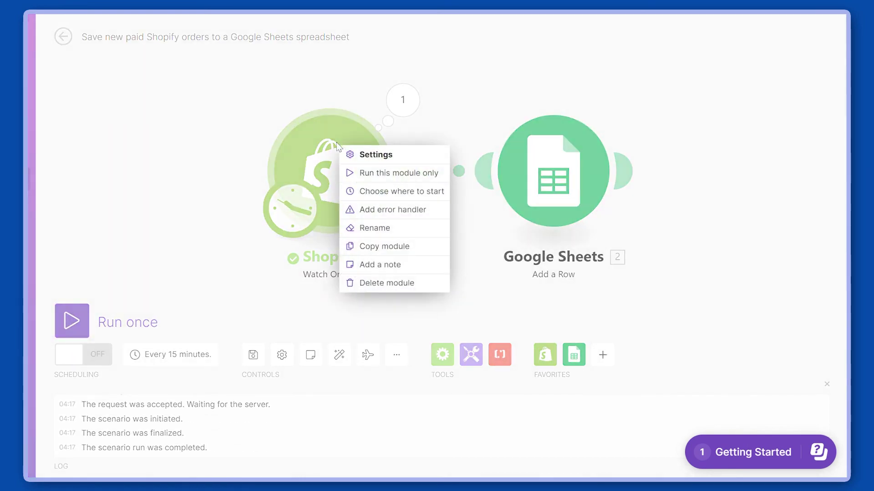
{"action": "left_click", "coordinate": [413, 197]}
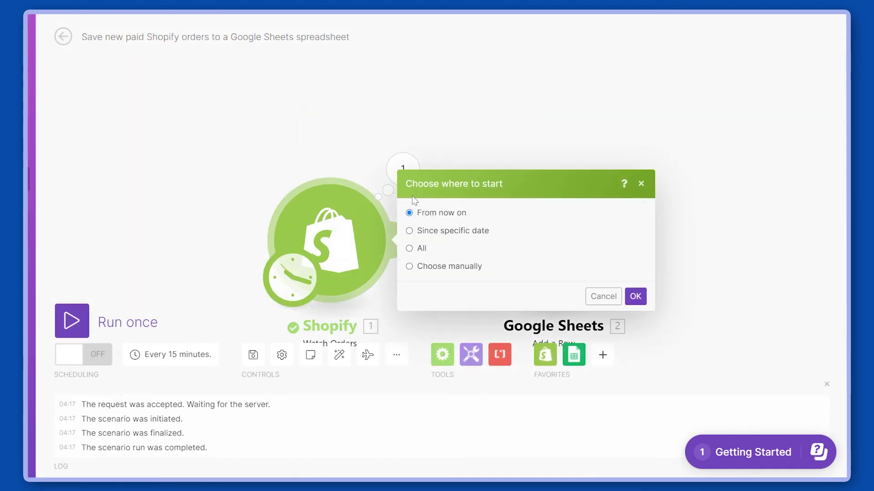
{"action": "left_click", "coordinate": [456, 268]}
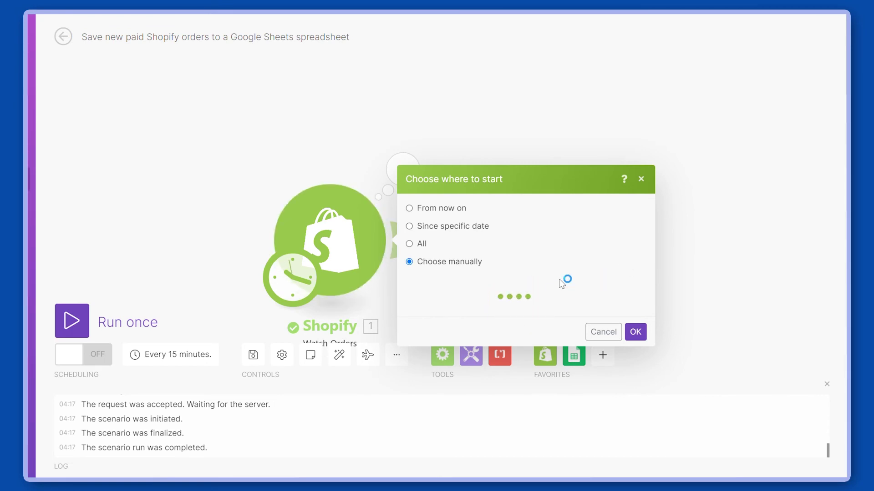
{"action": "left_click", "coordinate": [504, 259]}
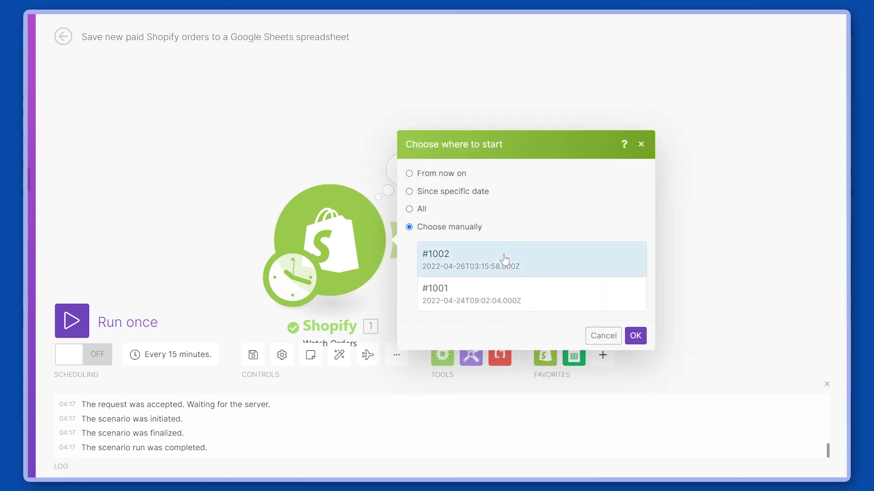
{"action": "left_click", "coordinate": [635, 336]}
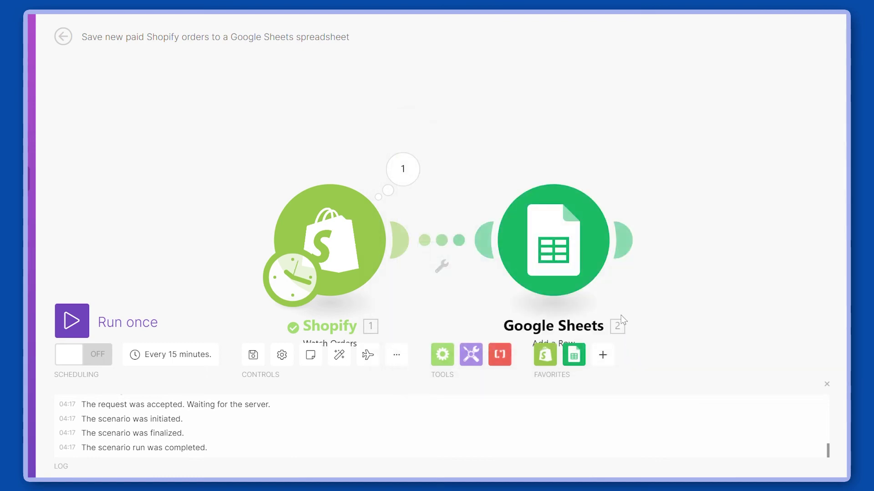
{"action": "left_click", "coordinate": [89, 322]}
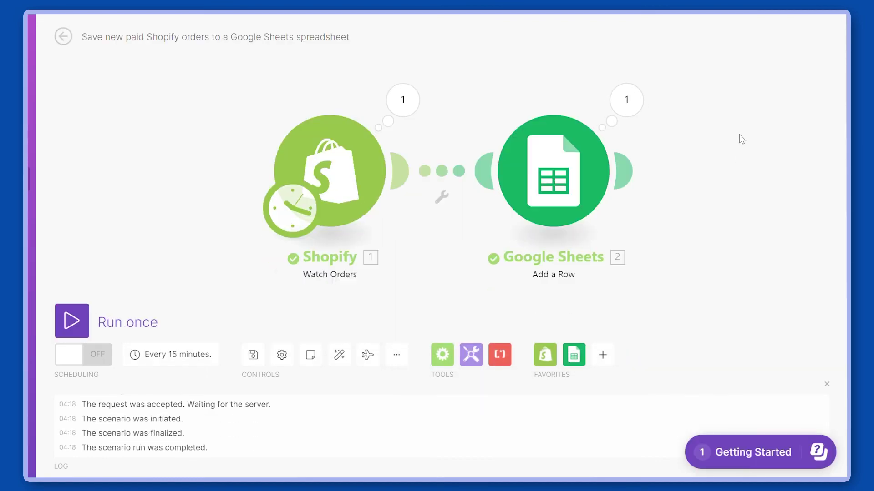
- In My store Orders, check that row 4's shipping address in F4 is now properly spaced
{"action": "left_click", "coordinate": [677, 21]}
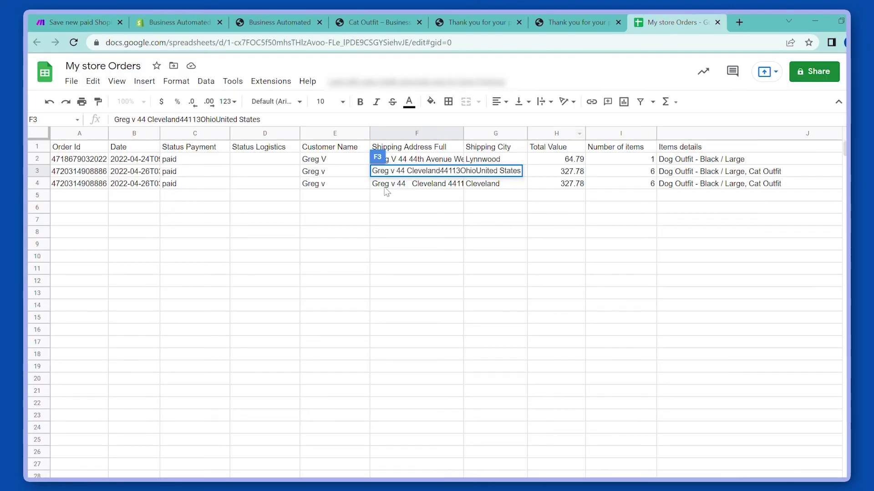
{"action": "left_click", "coordinate": [385, 186]}
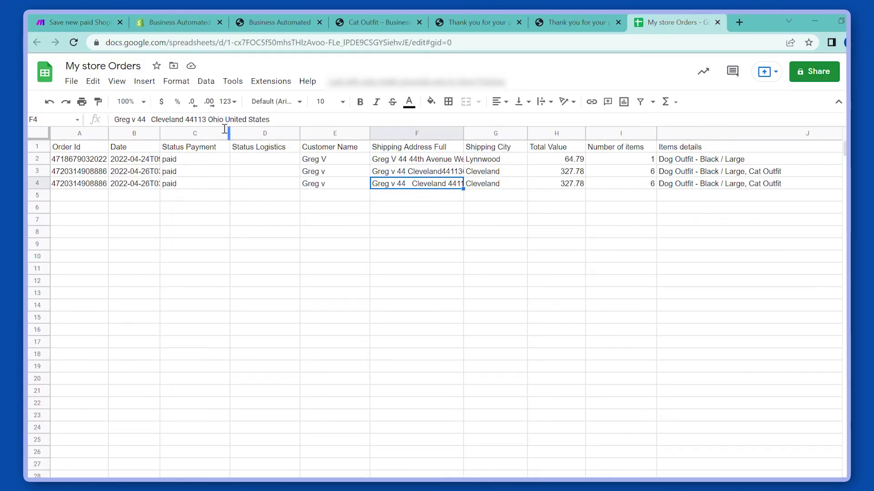
{"action": "left_click", "coordinate": [208, 122]}
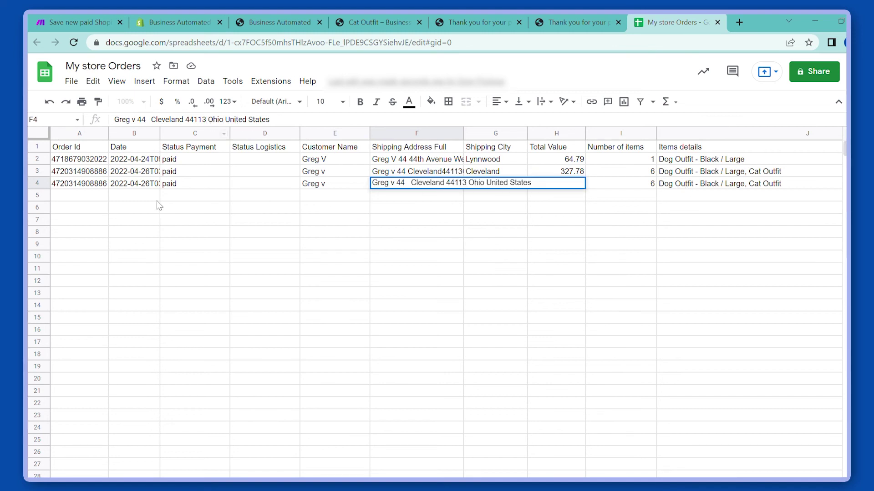
{"action": "left_click", "coordinate": [153, 184]}
{"action": "left_click", "coordinate": [234, 186]}
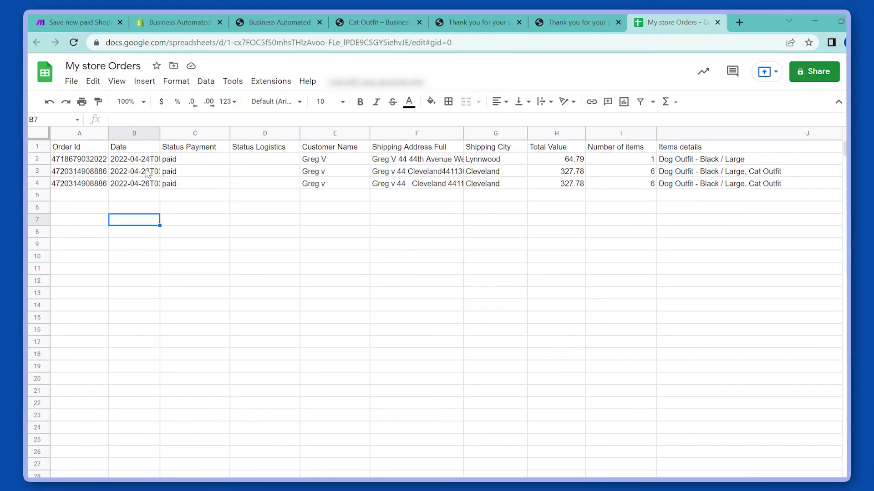
- Apply the Date number format to cells B2:B23
{"action": "left_click_drag", "start_coordinate": [145, 159], "coordinate": [148, 184]}
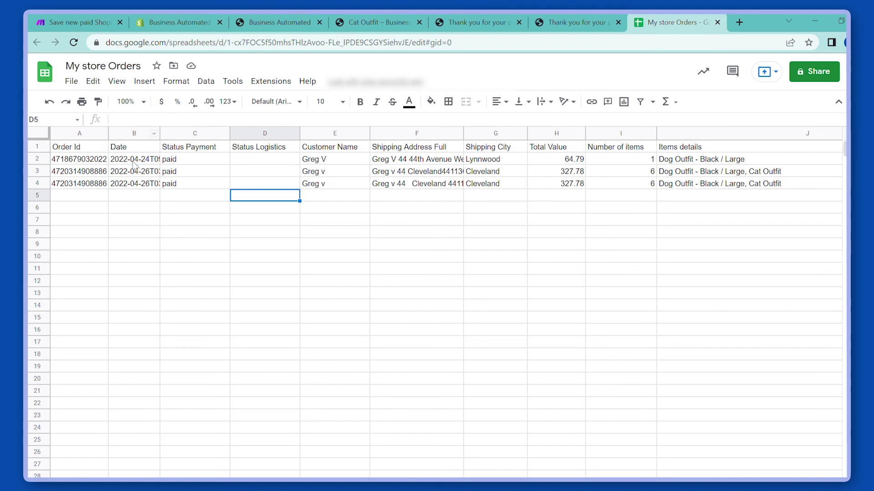
{"action": "left_click_drag", "start_coordinate": [134, 160], "coordinate": [147, 419]}
{"action": "left_click", "coordinate": [235, 102]}
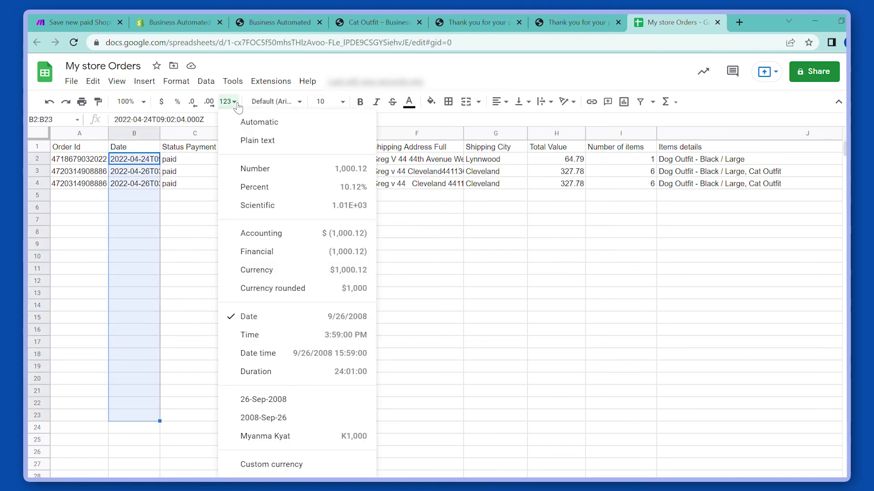
{"action": "left_click", "coordinate": [343, 320]}
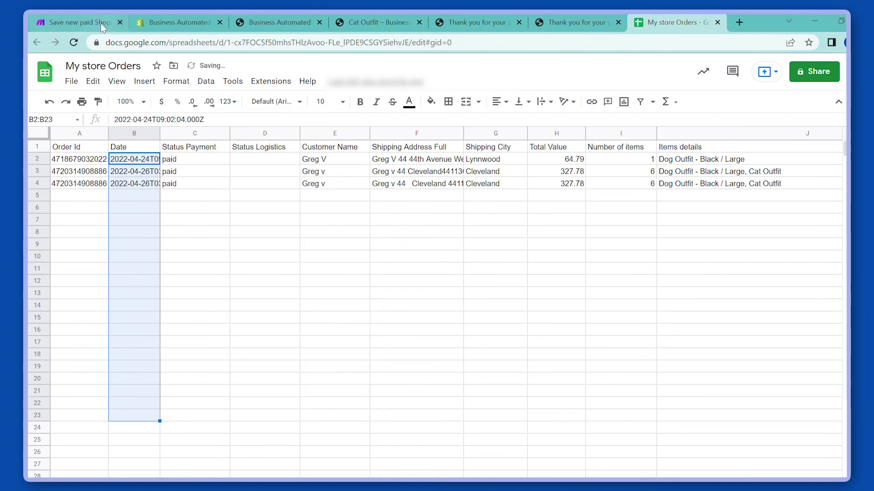
- Set Date (B) to formatDate(Created at; MM/DD/YYYY) and save the Google Sheets module
{"action": "left_click", "coordinate": [81, 16]}
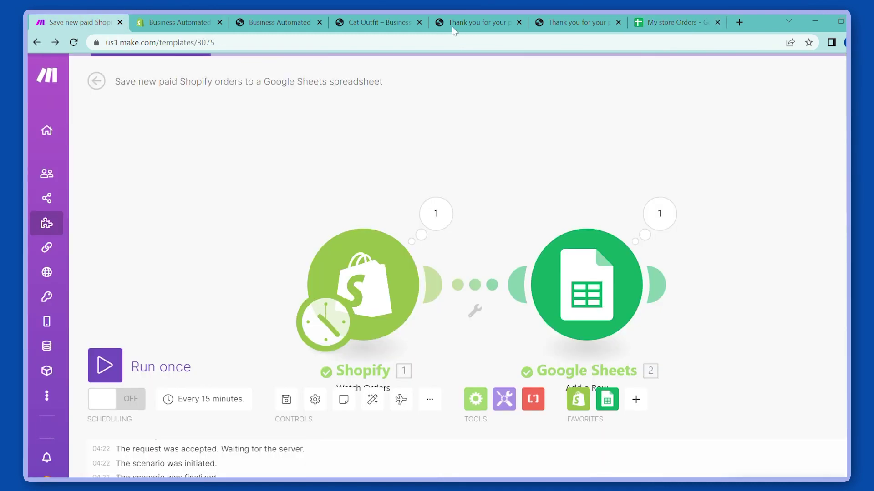
{"action": "left_click", "coordinate": [573, 298]}
{"action": "scroll", "coordinate": [712, 346], "scroll_direction": "down", "scroll_amount": 3}
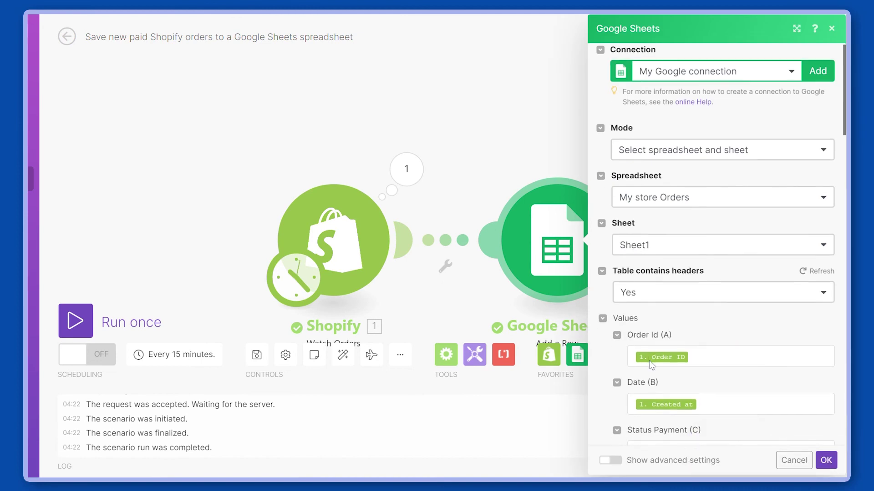
{"action": "left_click", "coordinate": [741, 299]}
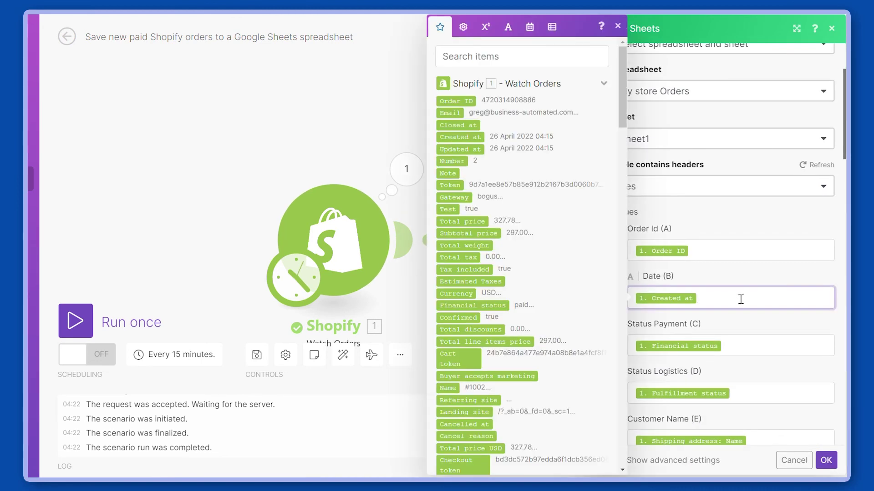
{"action": "left_click", "coordinate": [530, 27]}
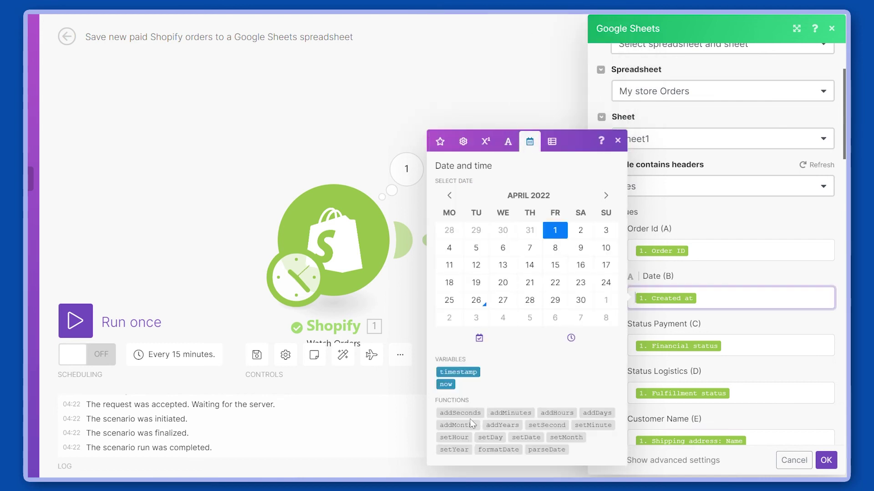
{"action": "left_click", "coordinate": [499, 450]}
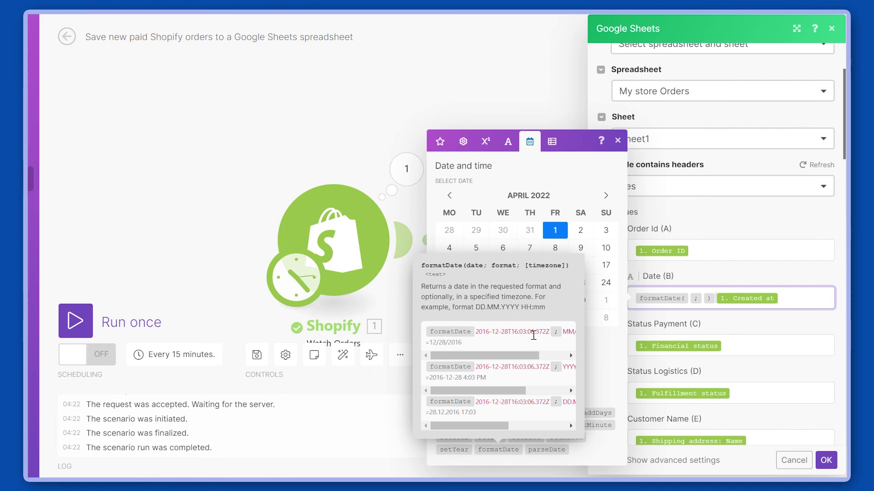
{"action": "key", "text": "BackSpace"}
{"action": "key", "text": "BackSpace"}
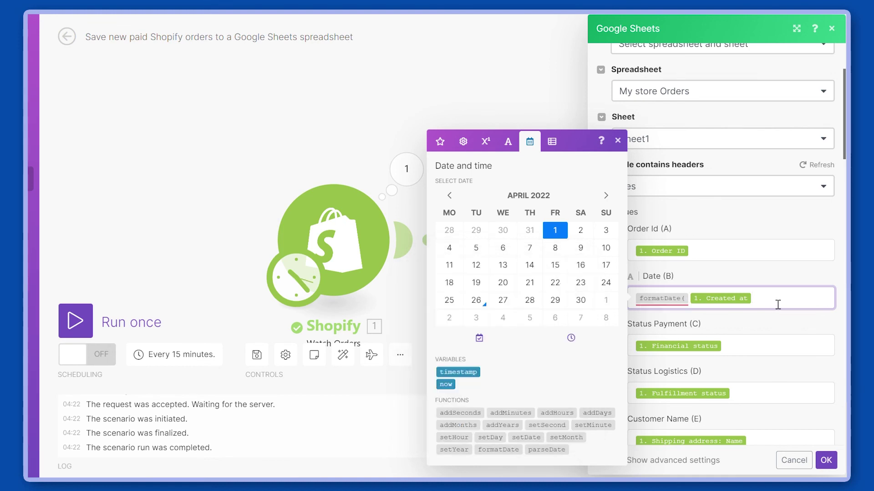
{"action": "type", "text": ";"}
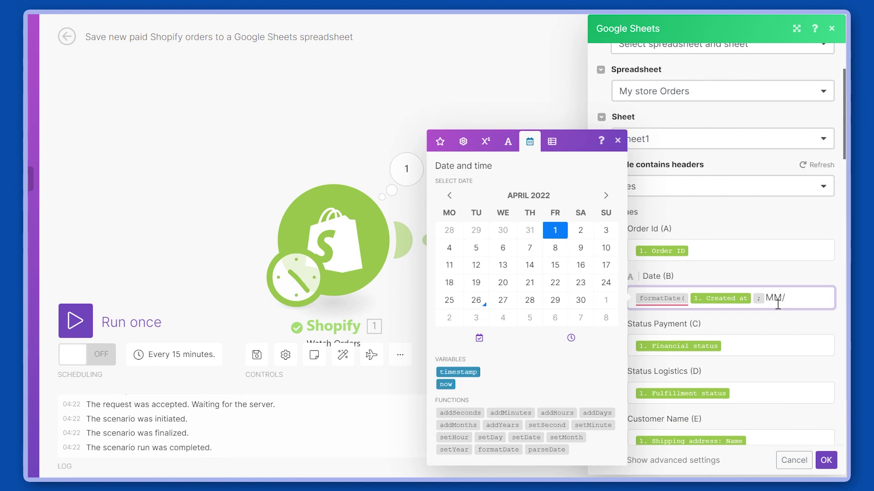
{"action": "type", "text": "MM/DD/YYYY"}
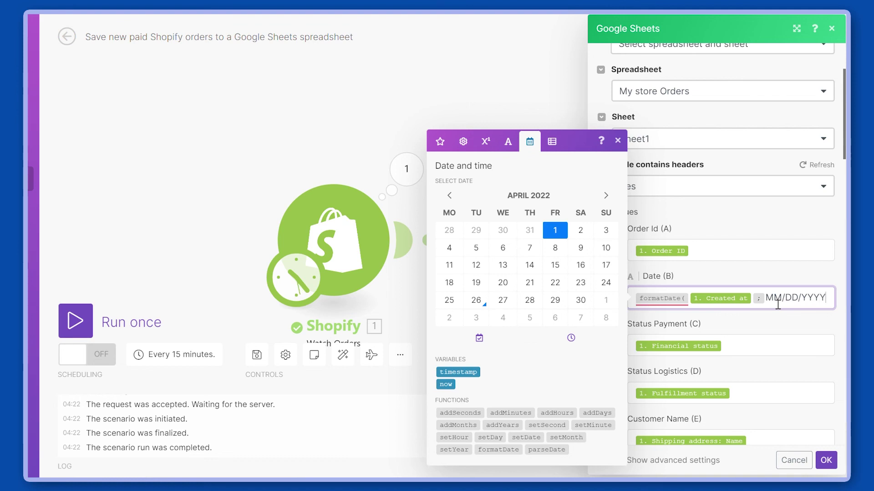
{"action": "type", "text": ")"}
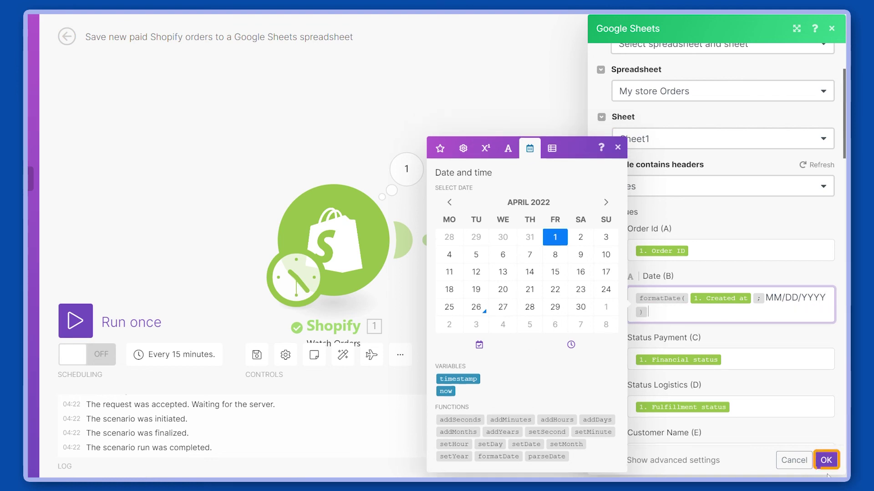
{"action": "left_click", "coordinate": [826, 465]}
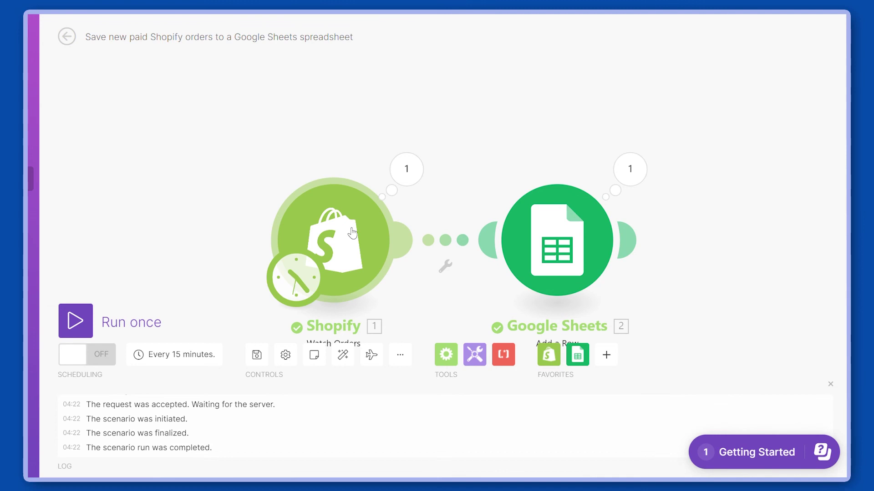
- Choose order #1002 as the Shopify start point again and run the scenario once
{"action": "right_click", "coordinate": [351, 233]}
{"action": "left_click", "coordinate": [400, 278]}
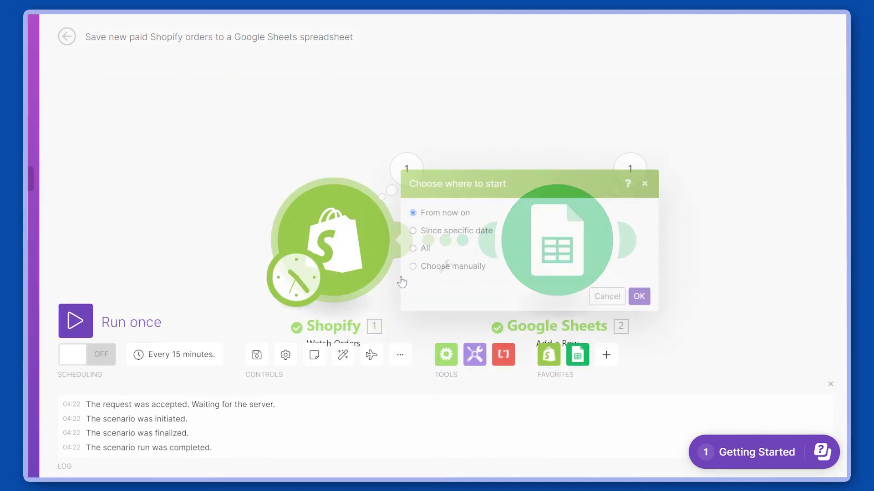
{"action": "left_click", "coordinate": [427, 267]}
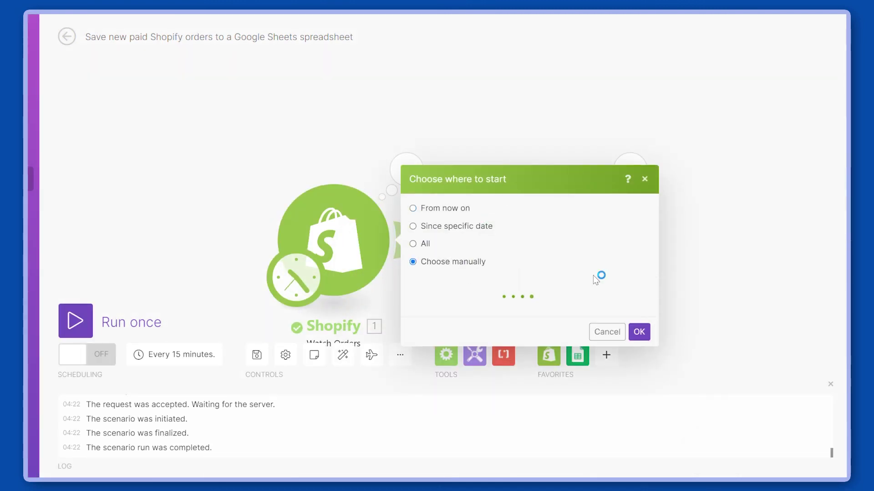
{"action": "left_click", "coordinate": [594, 271]}
{"action": "left_click", "coordinate": [639, 336]}
{"action": "left_click", "coordinate": [75, 321]}
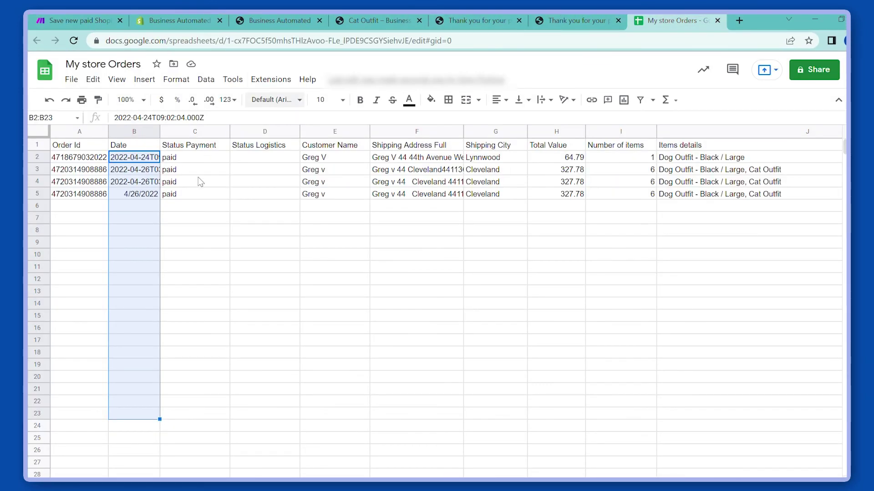
- Verify B5 of the new row 5 reads 4/26/2022, select the row, and return to Make
{"action": "left_click", "coordinate": [202, 209]}
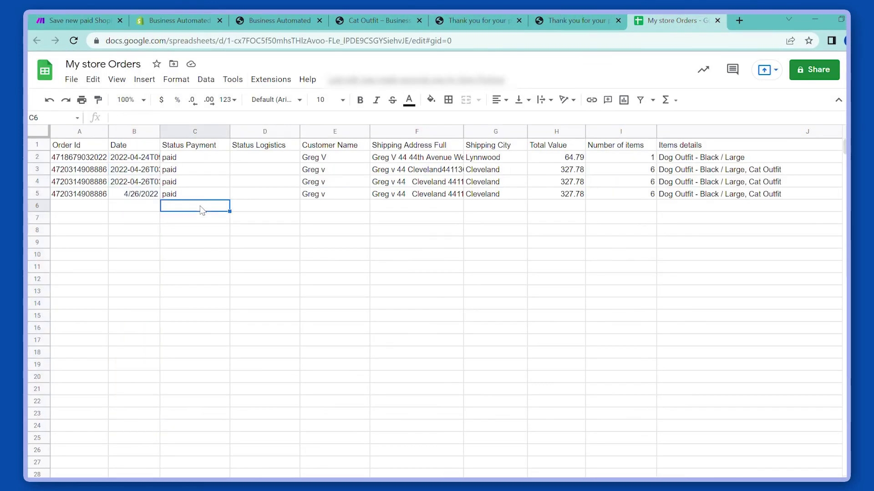
{"action": "double_click", "coordinate": [144, 196]}
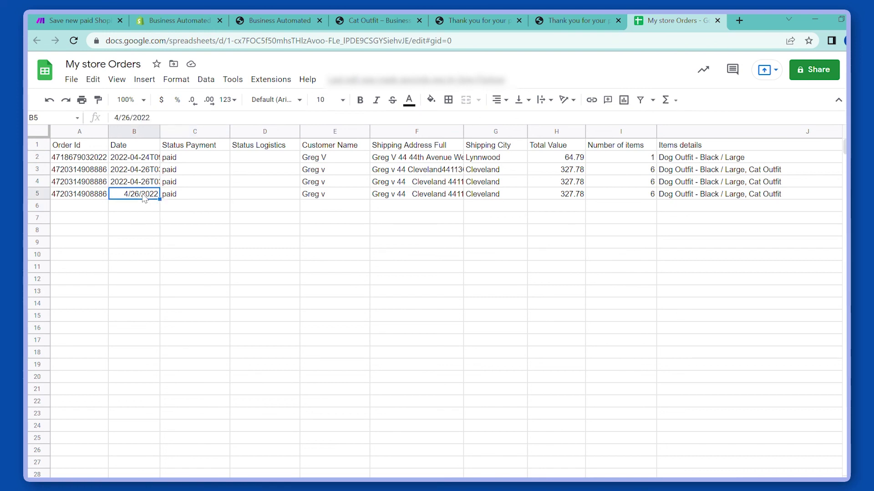
{"action": "left_click", "coordinate": [120, 286]}
{"action": "left_click_drag", "start_coordinate": [80, 195], "coordinate": [819, 195]}
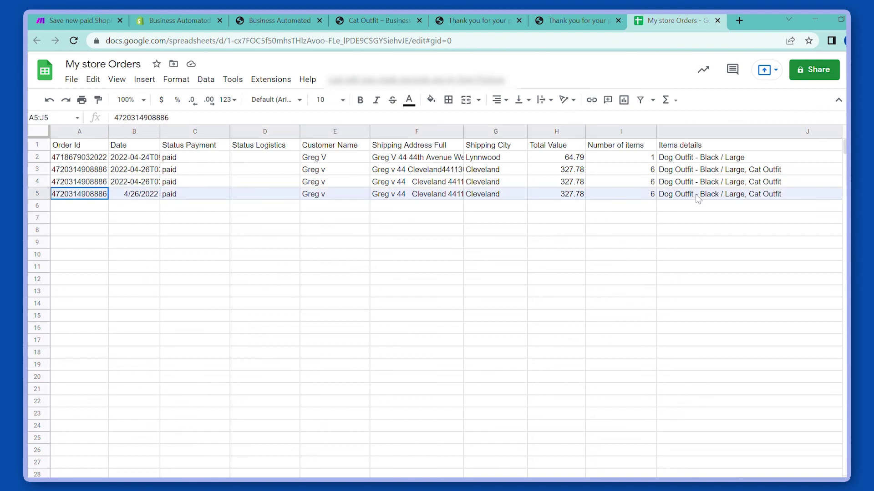
{"action": "left_click", "coordinate": [78, 21]}
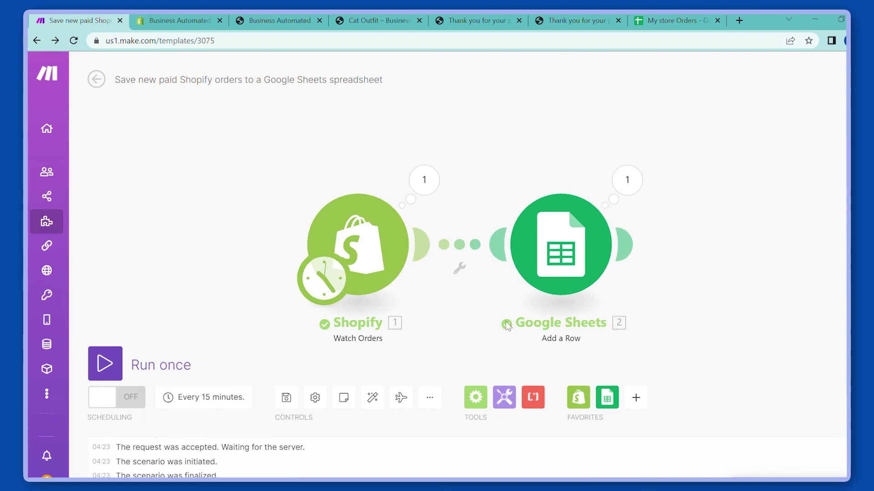
{"action": "left_click", "coordinate": [213, 396]}
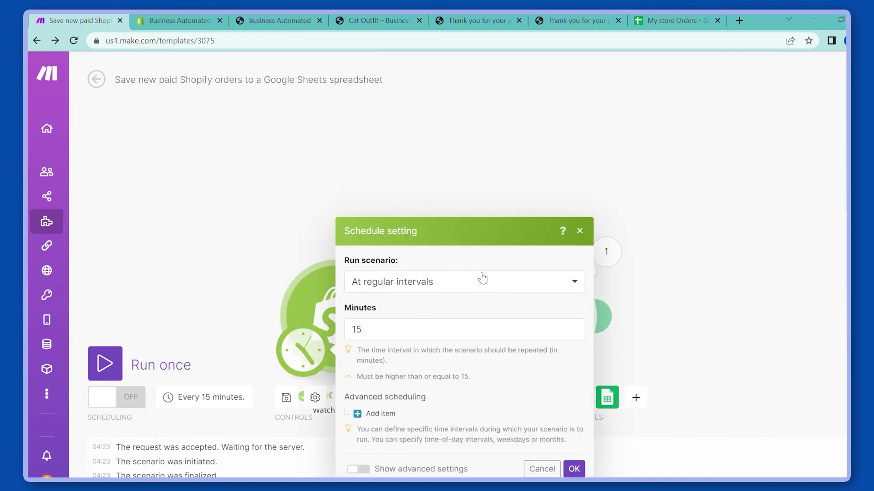
{"action": "left_click", "coordinate": [482, 279]}
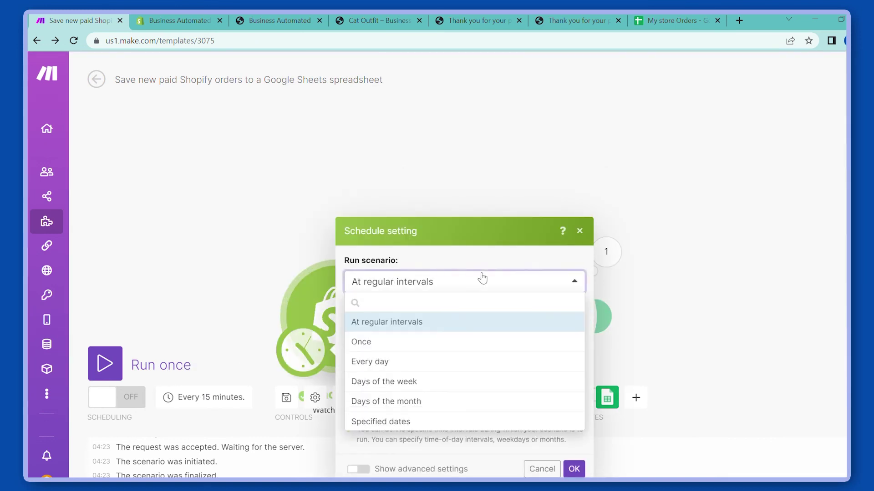
{"action": "left_click", "coordinate": [579, 231]}
{"action": "left_click", "coordinate": [580, 231]}
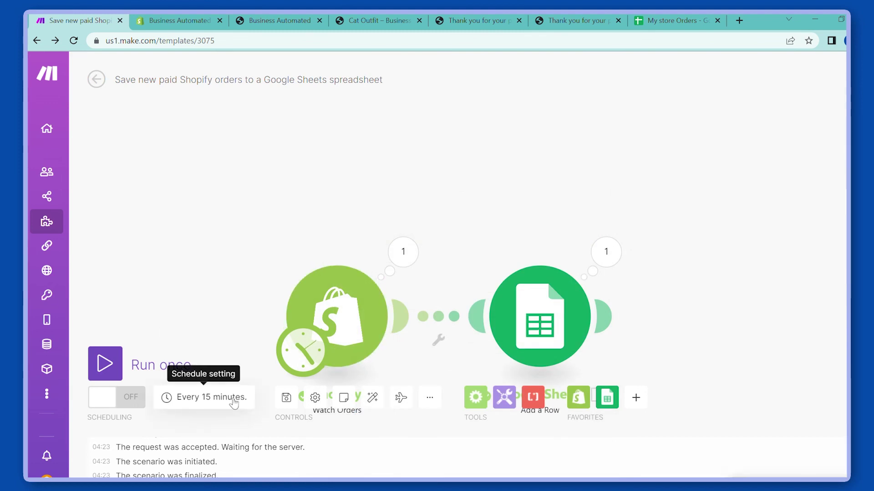